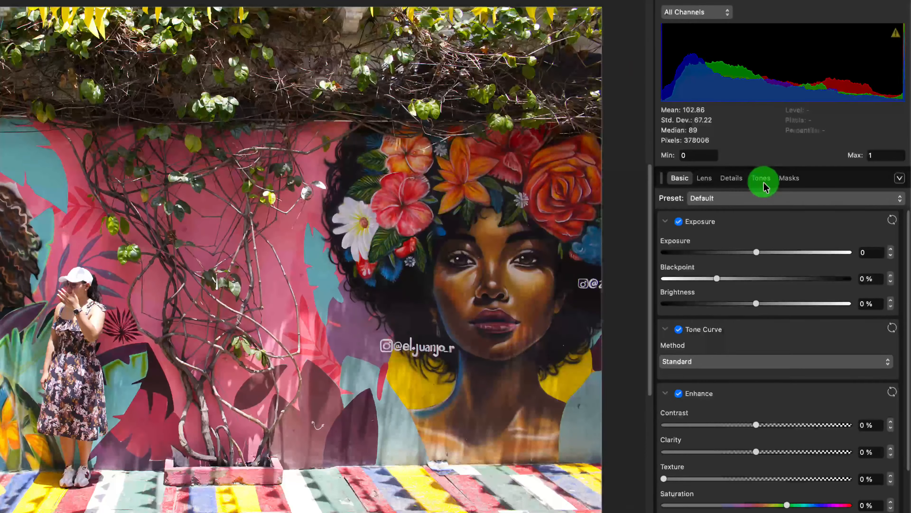
Step: Expand the Curves adjustment among the tonal adjustments and enable it on the Master channel
left_click(793, 205)
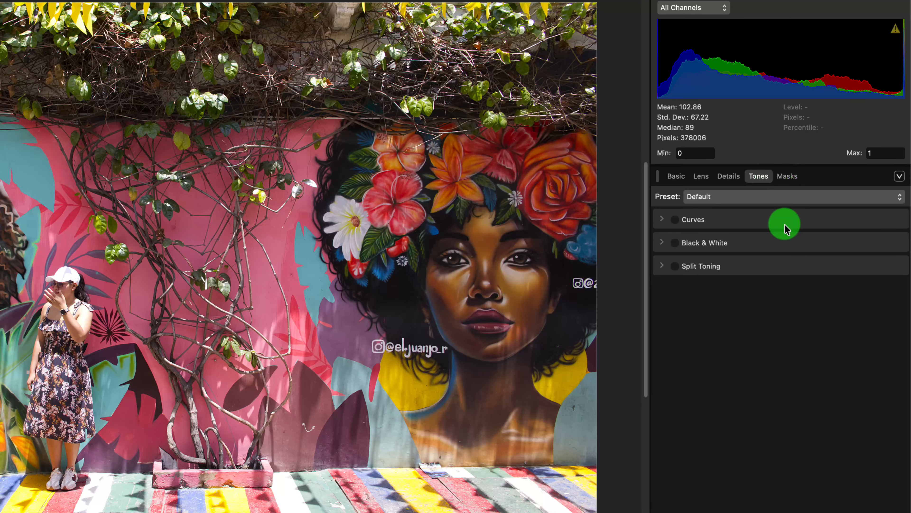
left_click(662, 220)
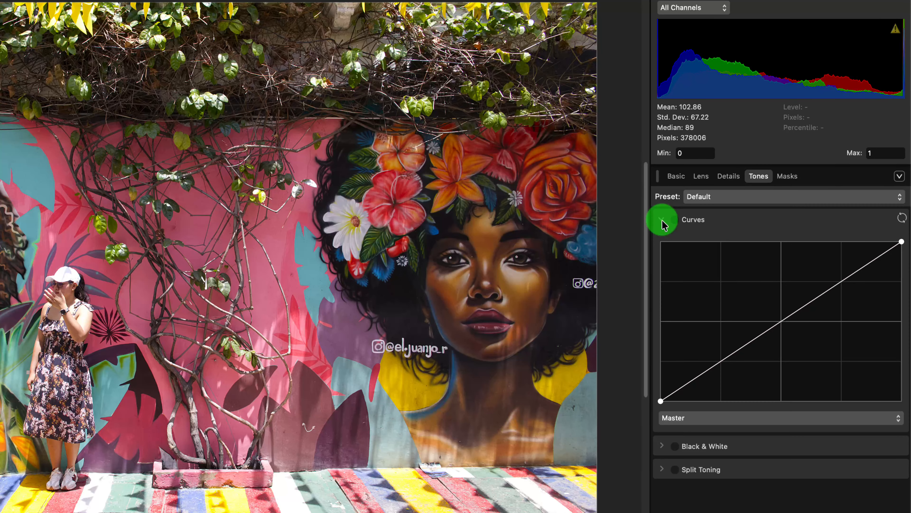
left_click(676, 221)
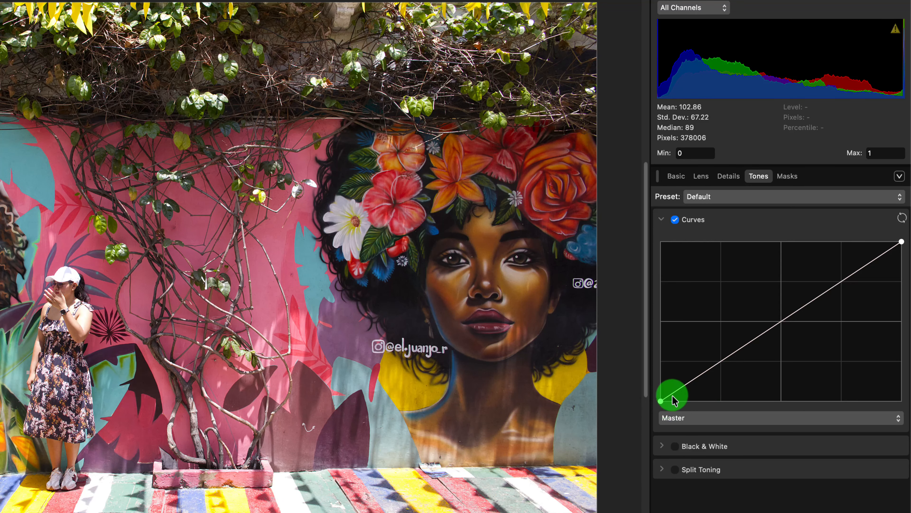
left_click(772, 330)
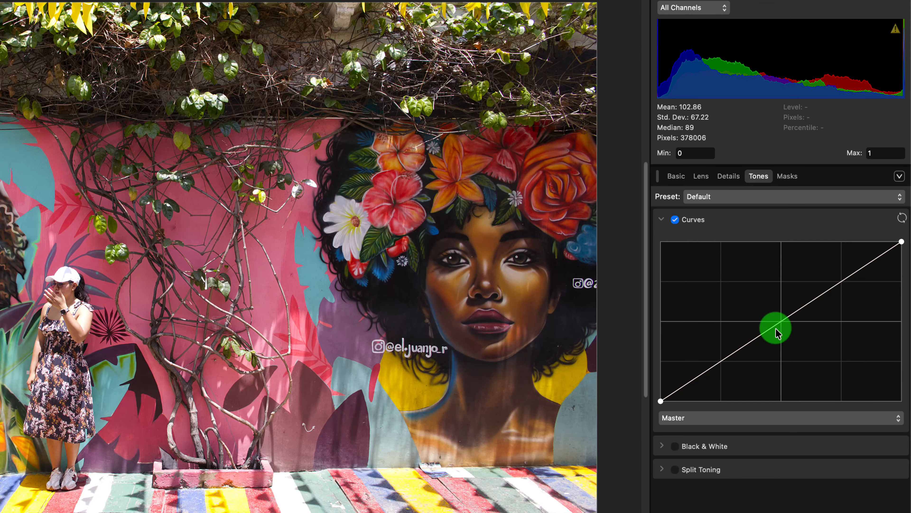
left_click_drag(776, 333, 853, 282)
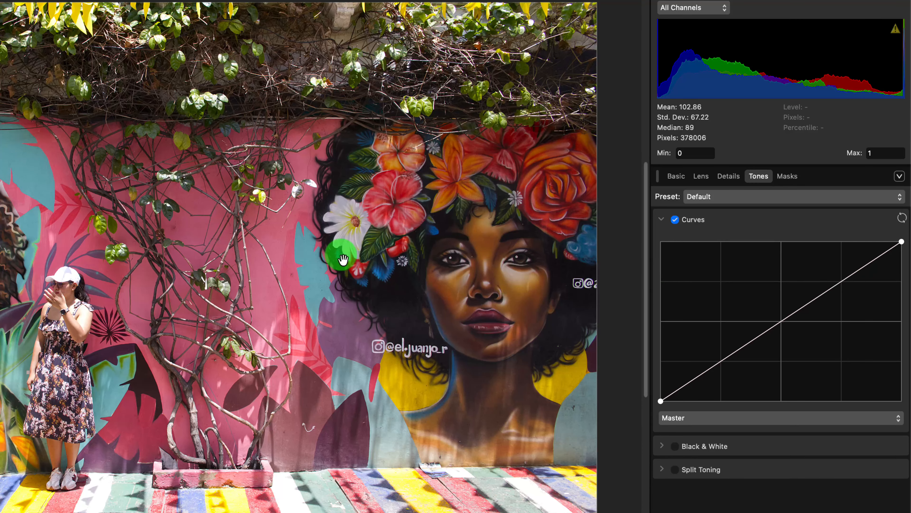
left_click_drag(343, 259, 369, 264)
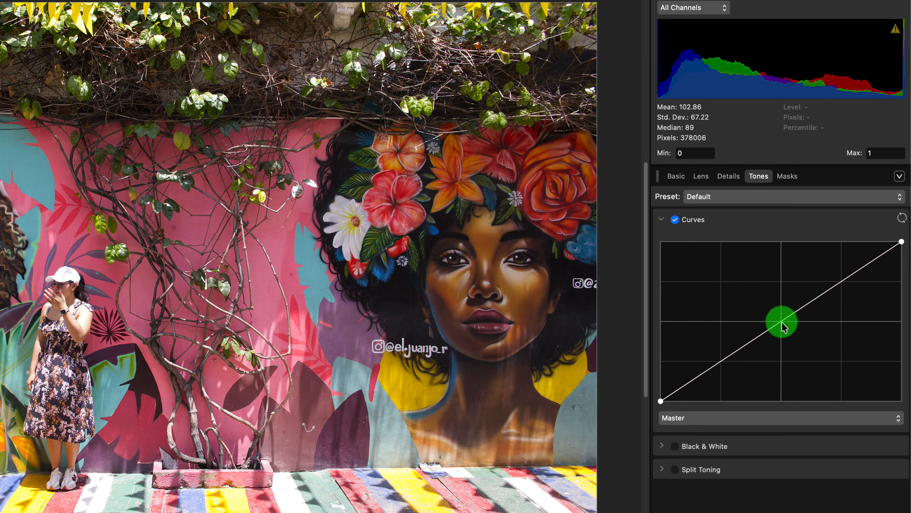
Step: Add a midtone point to the Master curve, try it below and above the diagonal, and delete it
left_click_drag(782, 323, 812, 347)
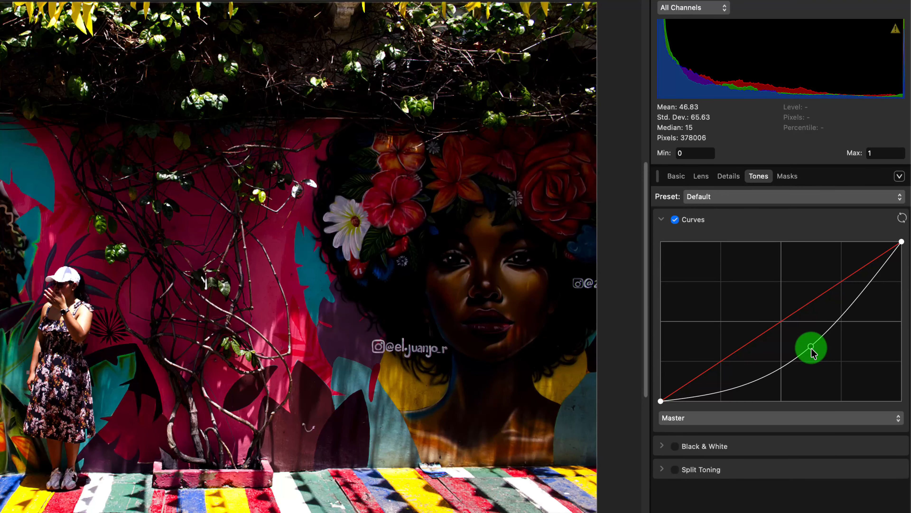
left_click_drag(811, 348, 765, 295)
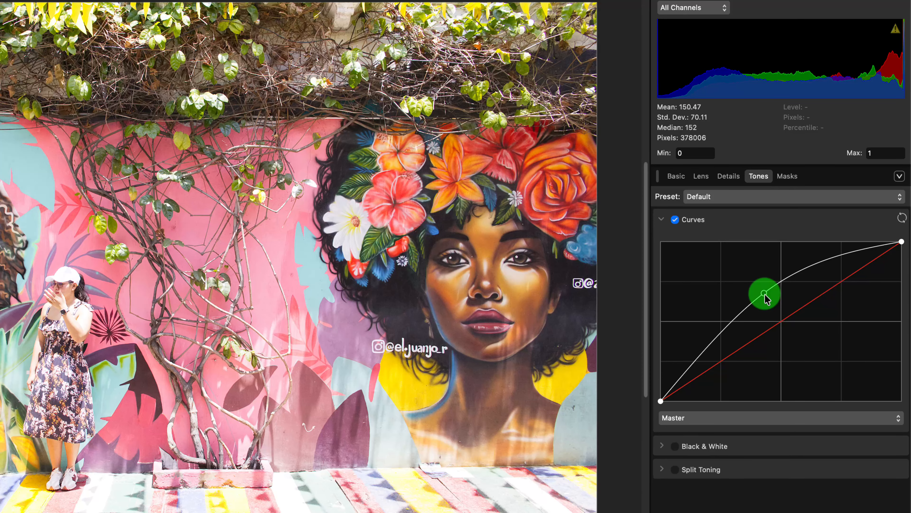
key("BackSpace")
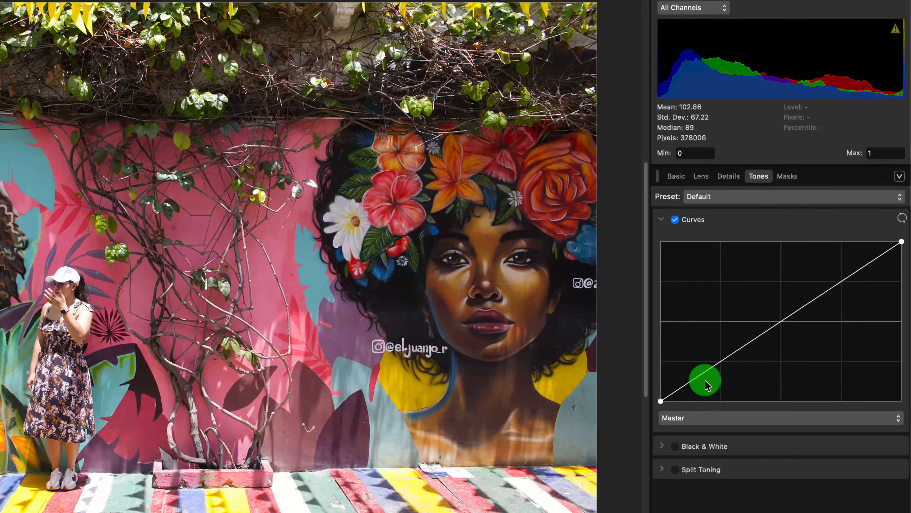
Step: Shape a gentle S-curve with one shadow and one highlight point, and compare the photo with Curves off and on
left_click_drag(702, 380, 726, 377)
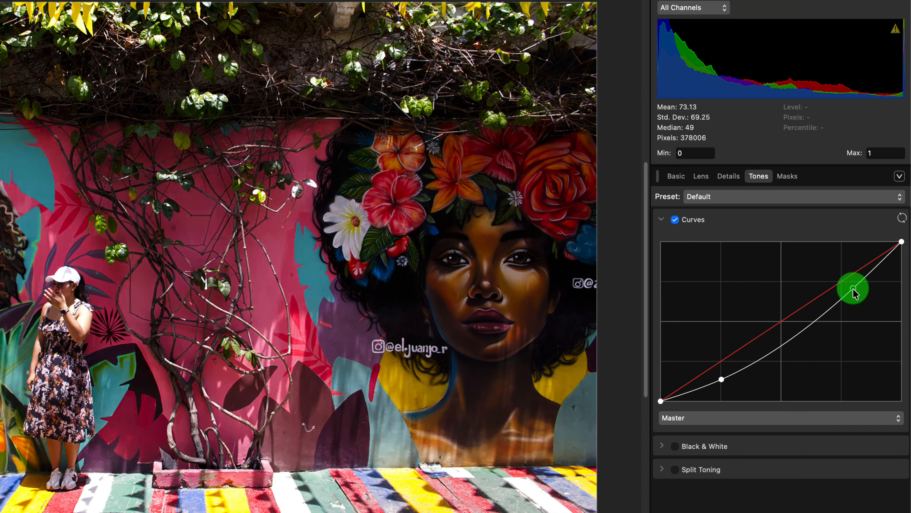
left_click_drag(854, 293, 841, 265)
left_click_drag(721, 379, 719, 371)
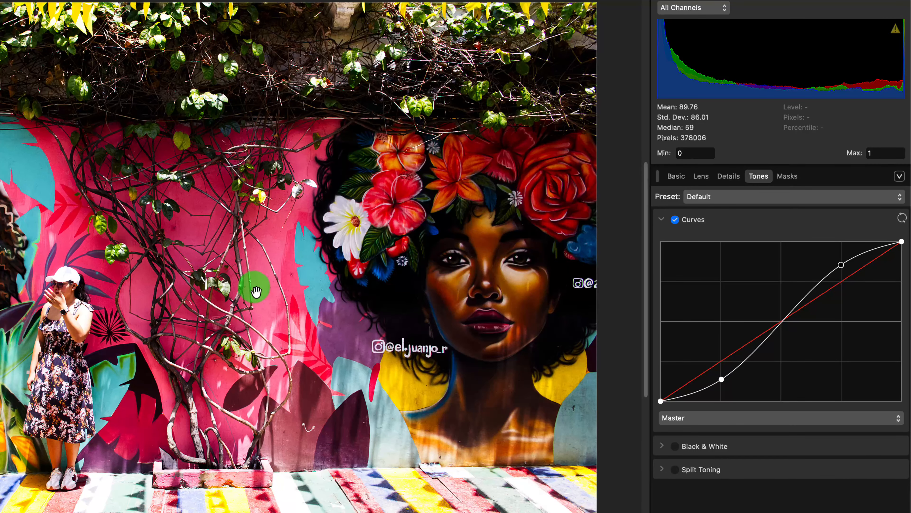
left_click_drag(723, 382, 718, 370)
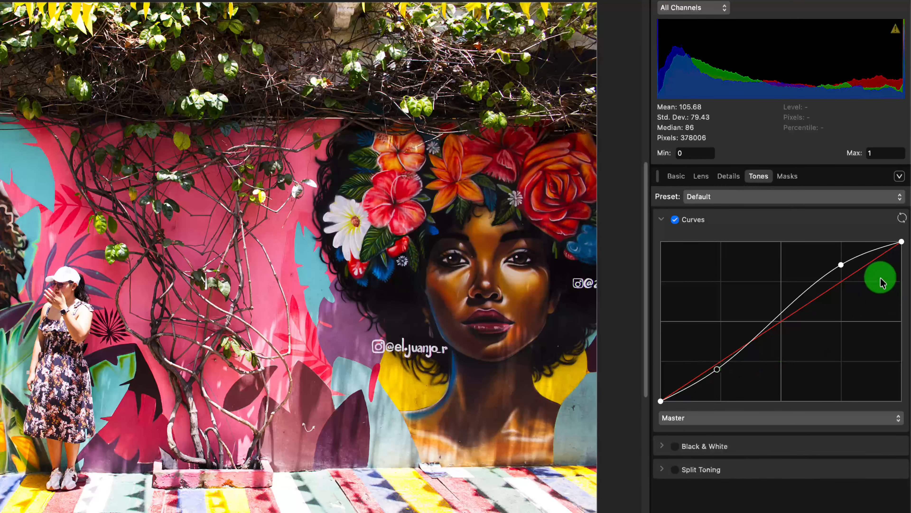
left_click_drag(842, 263, 847, 274)
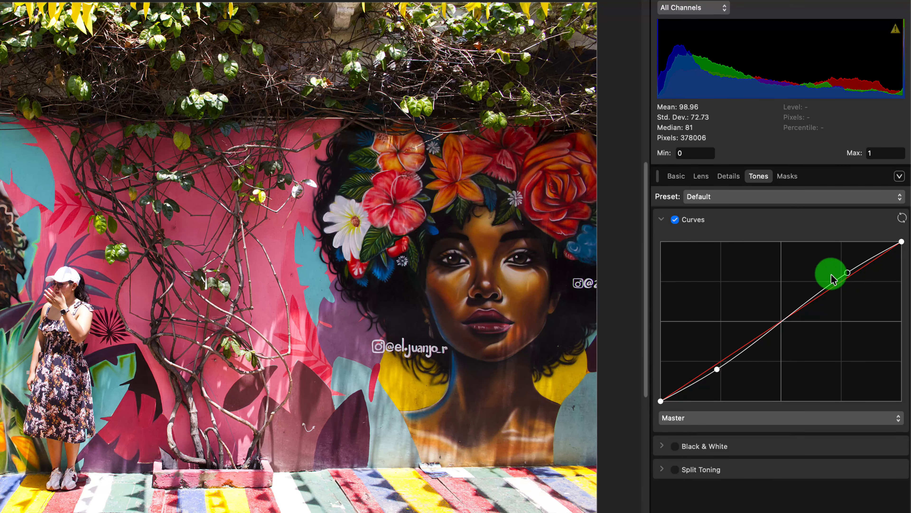
left_click(675, 220)
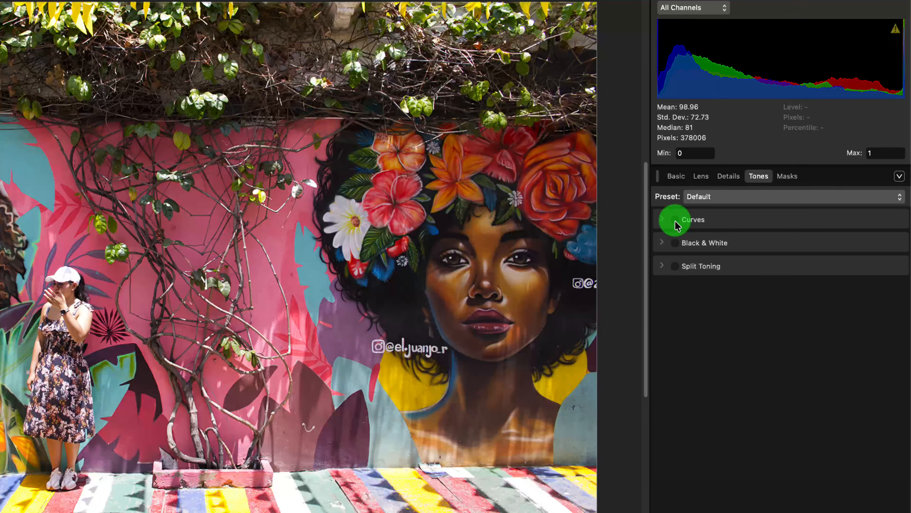
left_click(675, 220)
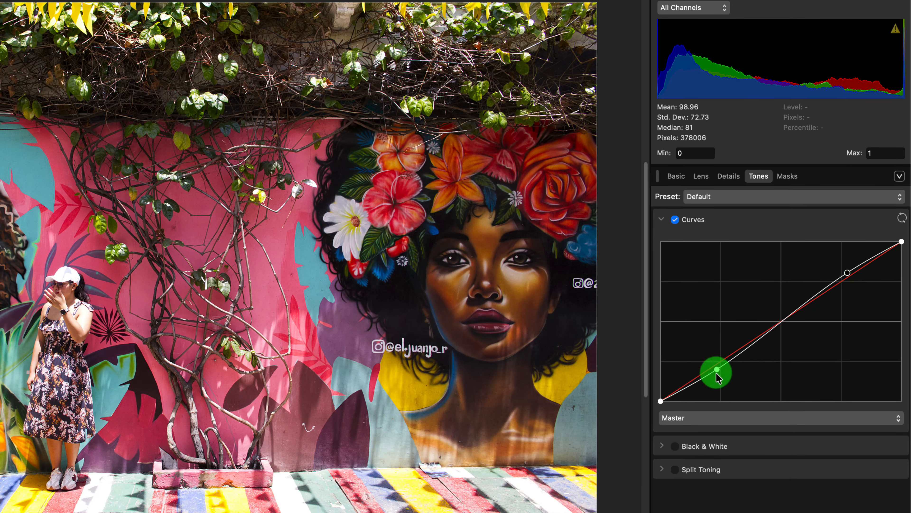
Step: Try shaping the Master curve with several additional midtone points, and reset the whole curve to its default
left_click_drag(716, 371, 708, 376)
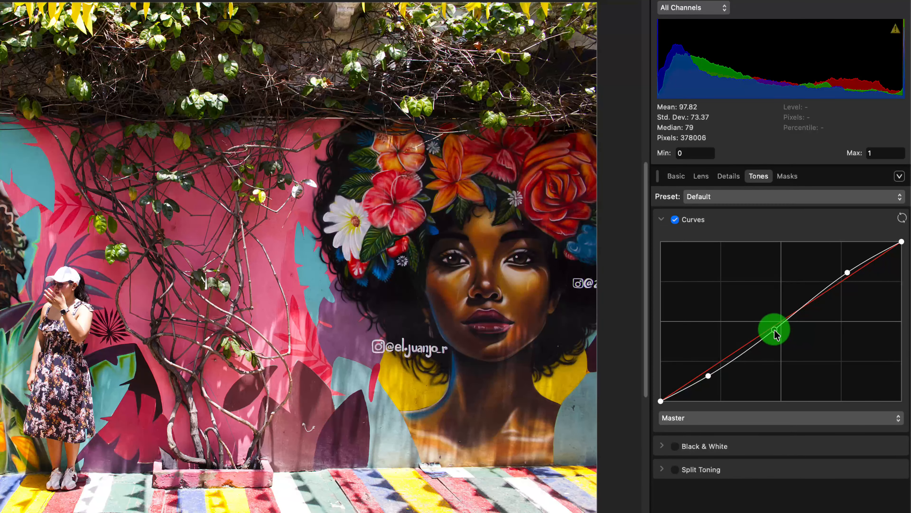
mouse_move(774, 331)
left_mouse_down()
mouse_move(769, 319)
mouse_move(799, 338)
left_mouse_up()
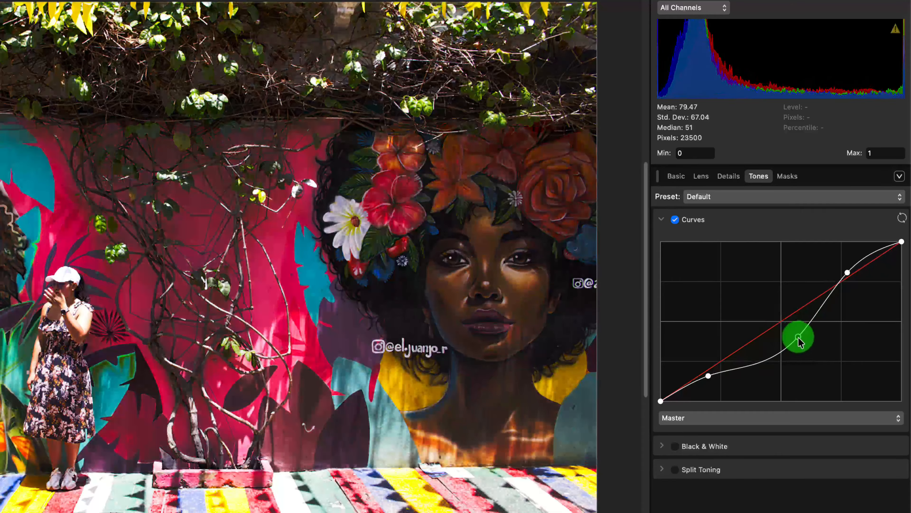
left_click_drag(821, 307, 814, 291)
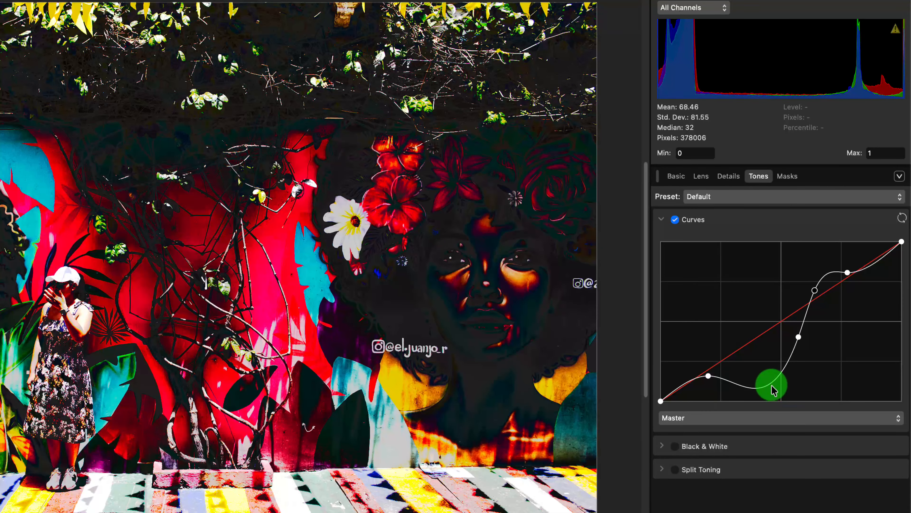
left_click_drag(772, 386, 751, 344)
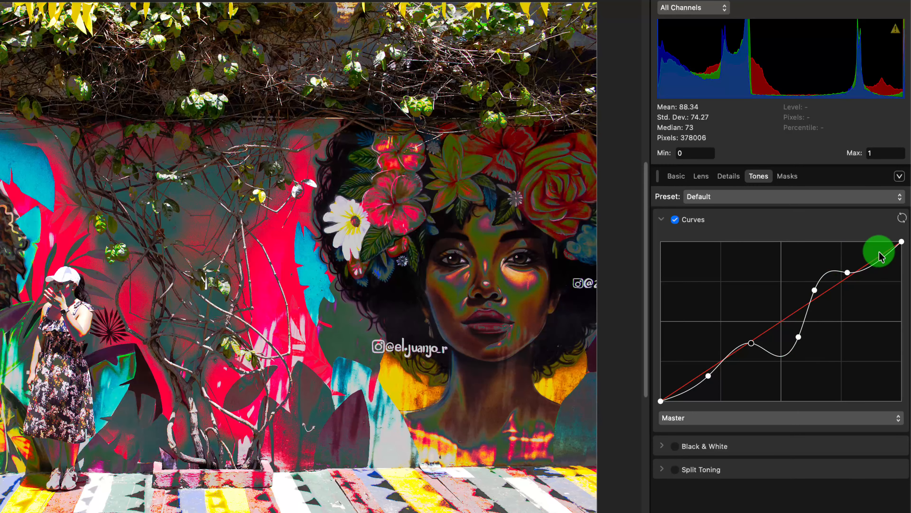
left_click_drag(750, 344, 760, 361)
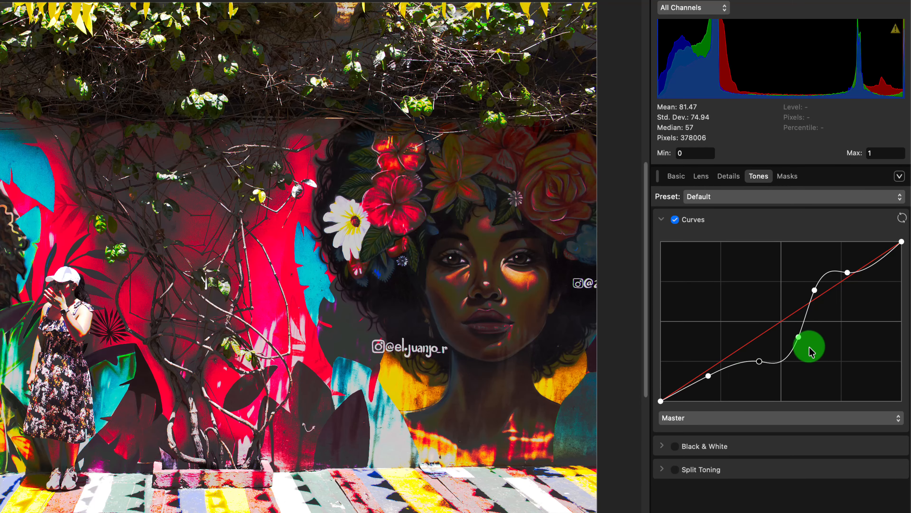
mouse_move(761, 361)
left_mouse_down()
mouse_move(757, 353)
mouse_move(759, 370)
mouse_move(754, 349)
left_mouse_up()
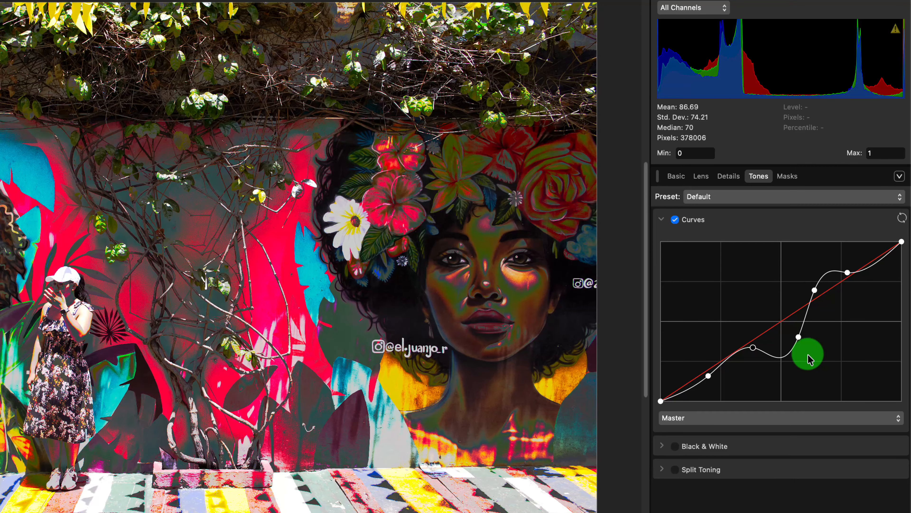
left_click_drag(799, 336, 785, 310)
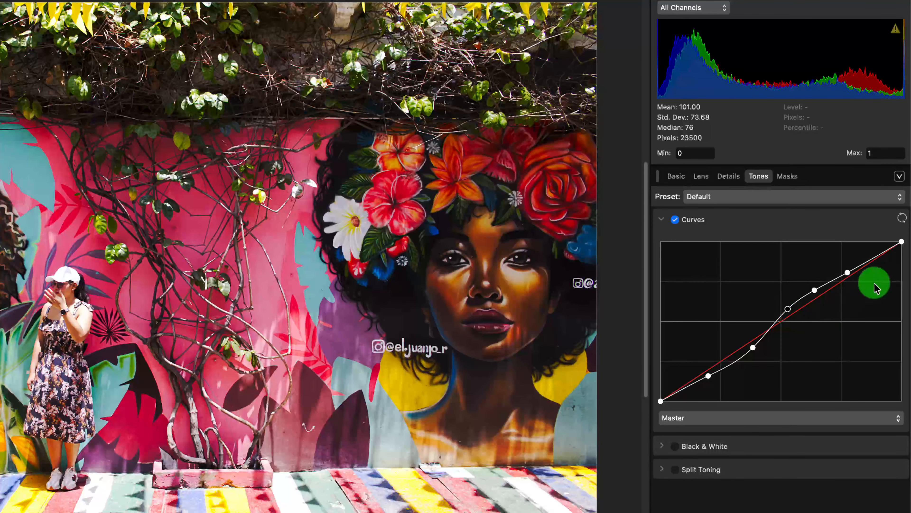
left_click(901, 220)
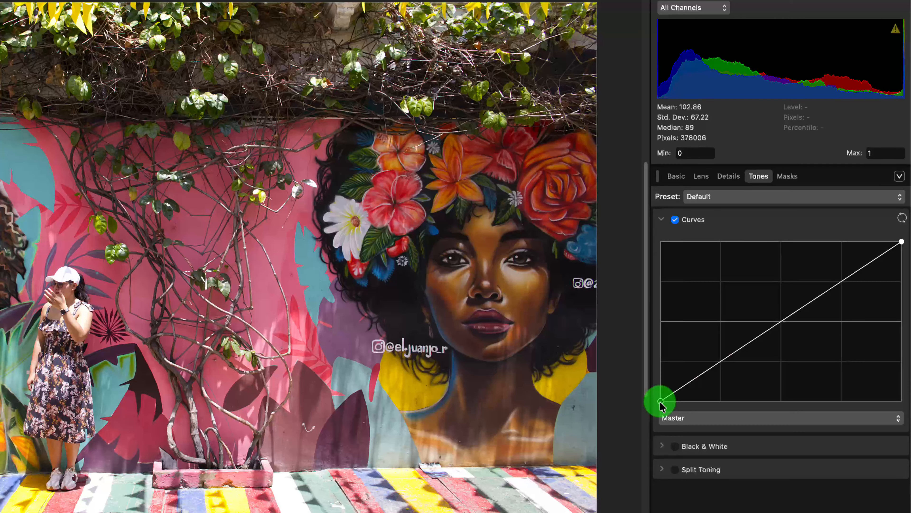
Step: Try shifting the Master curve's black point inward along the baseline to deepen the shadows, and return it to its corner
left_click_drag(661, 405, 686, 415)
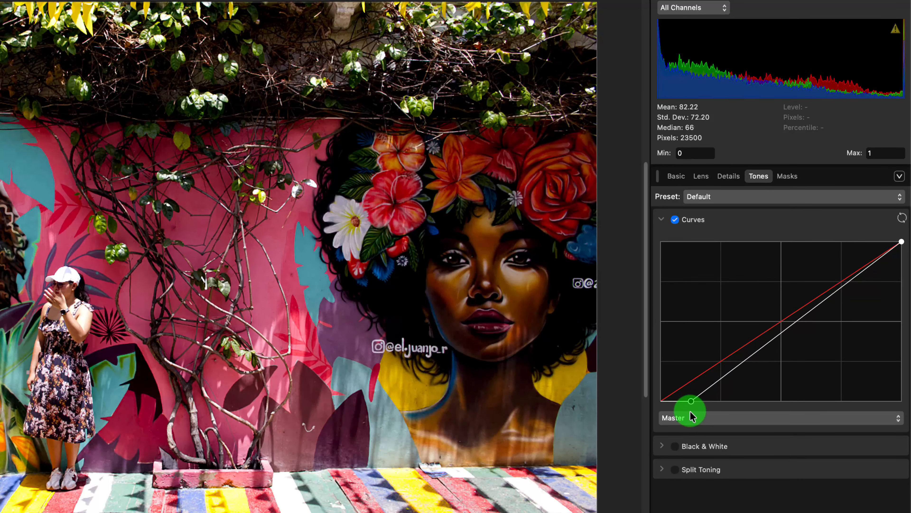
mouse_move(692, 417)
left_mouse_down()
mouse_move(662, 414)
mouse_move(679, 418)
left_mouse_up()
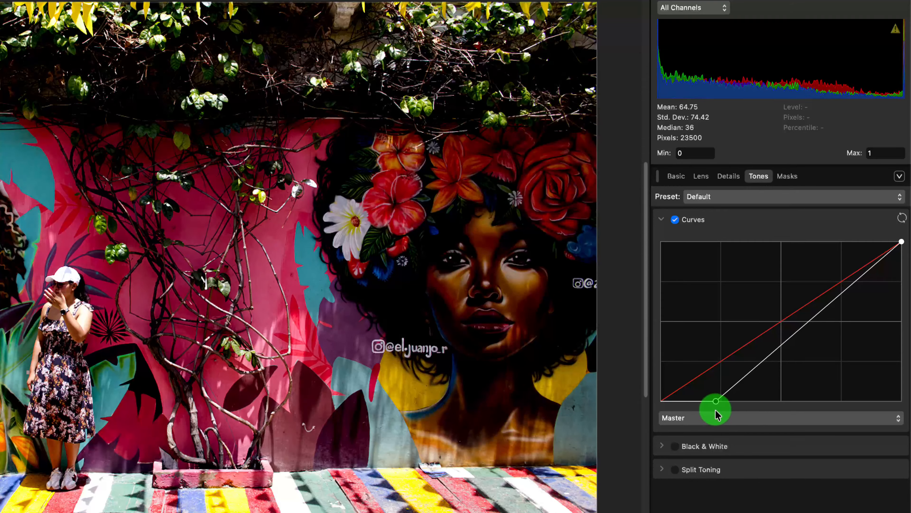
left_click_drag(722, 415, 678, 417)
Step: Try moving the Master curve's white and black end points to change the overall contrast, and return both to their corners
left_click(901, 241)
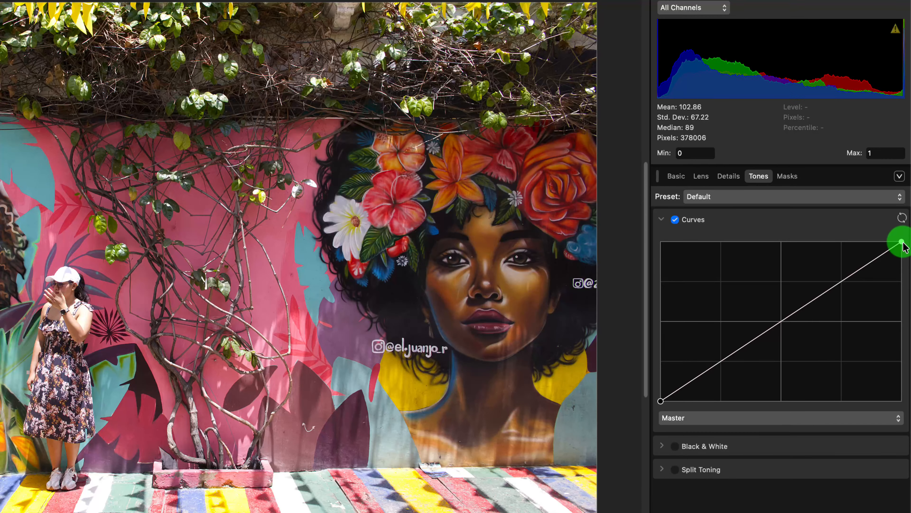
mouse_move(900, 243)
left_mouse_down()
mouse_move(808, 241)
mouse_move(906, 239)
left_mouse_up()
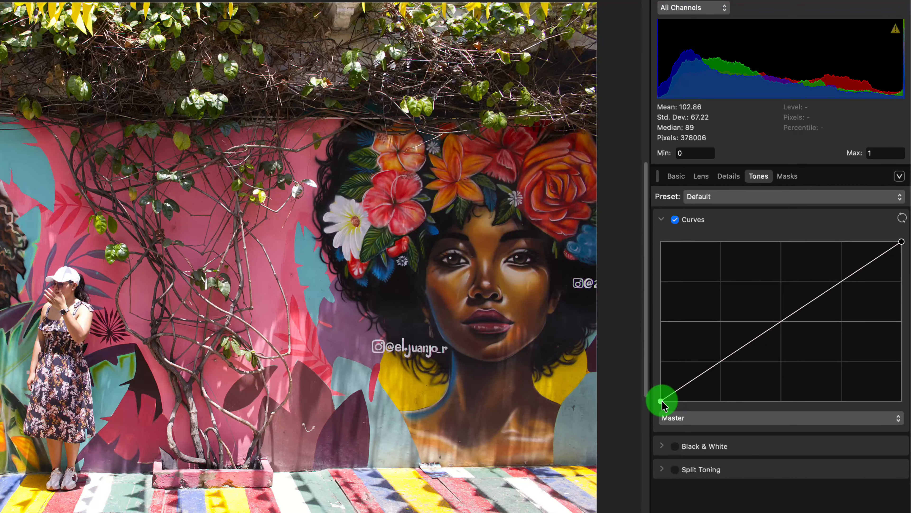
left_click_drag(661, 406, 638, 428)
left_click(899, 243)
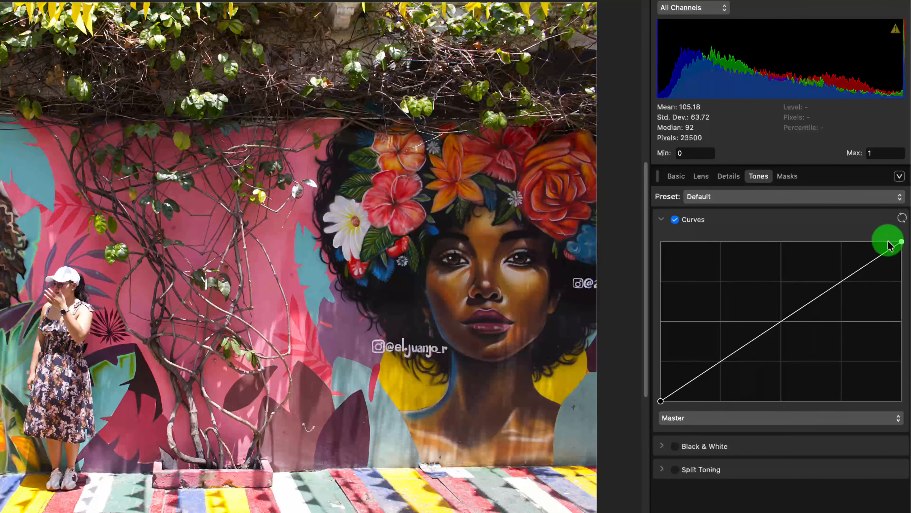
mouse_move(898, 246)
left_mouse_down()
mouse_move(907, 382)
mouse_move(907, 243)
left_mouse_up()
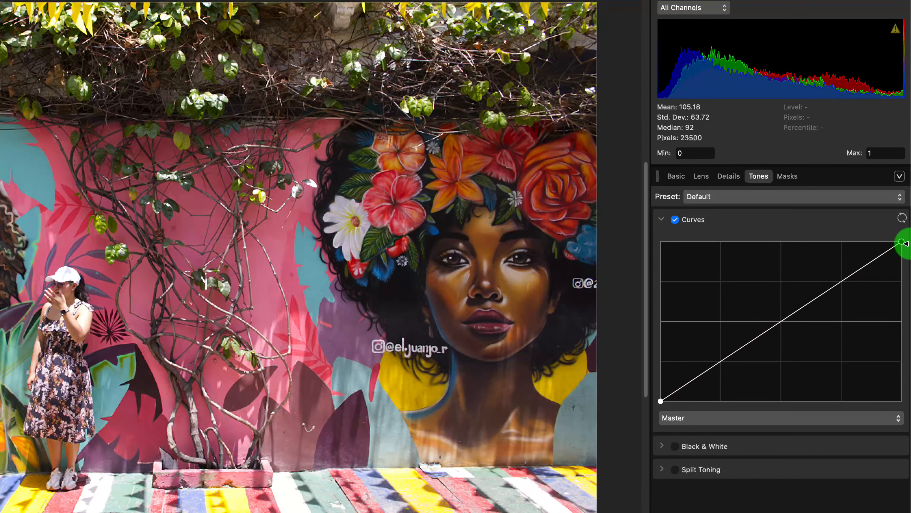
left_click(801, 307)
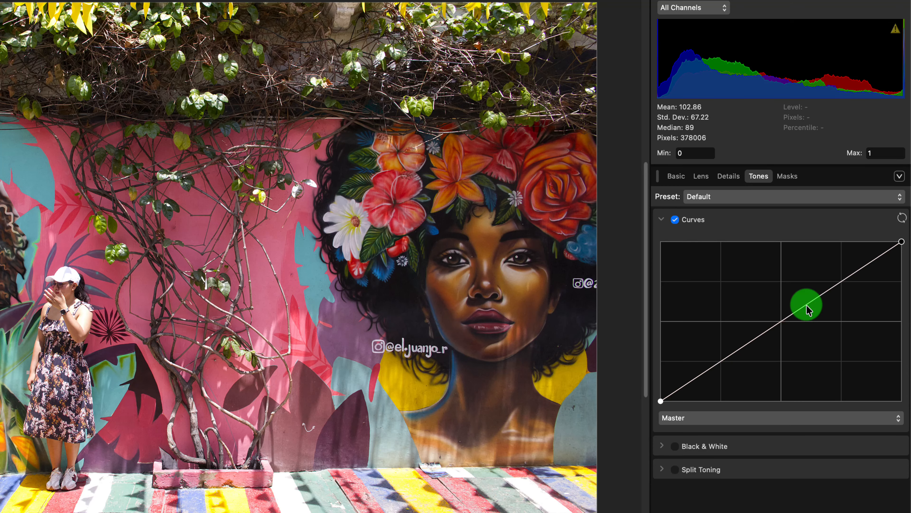
Step: Compare the photo with the basic Tone Curve adjustment disabled and enabled, keeping its method at Standard
left_click(678, 176)
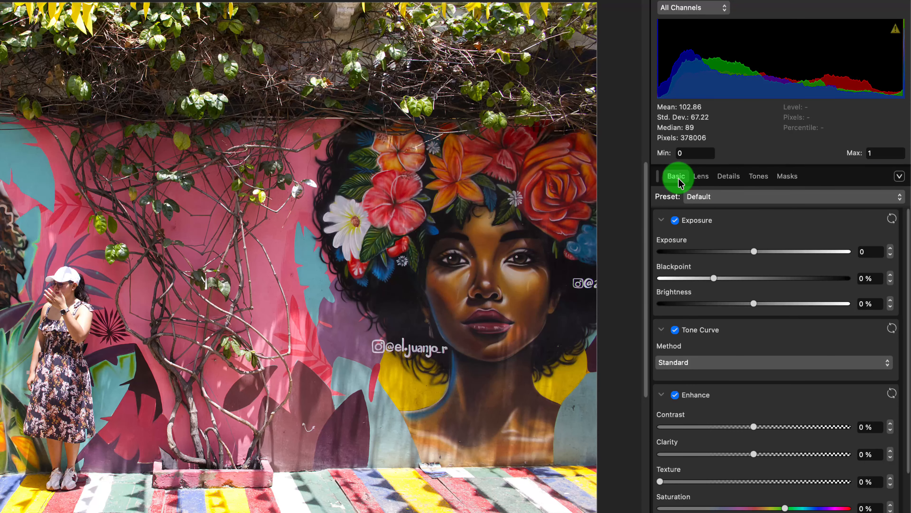
left_click(675, 332)
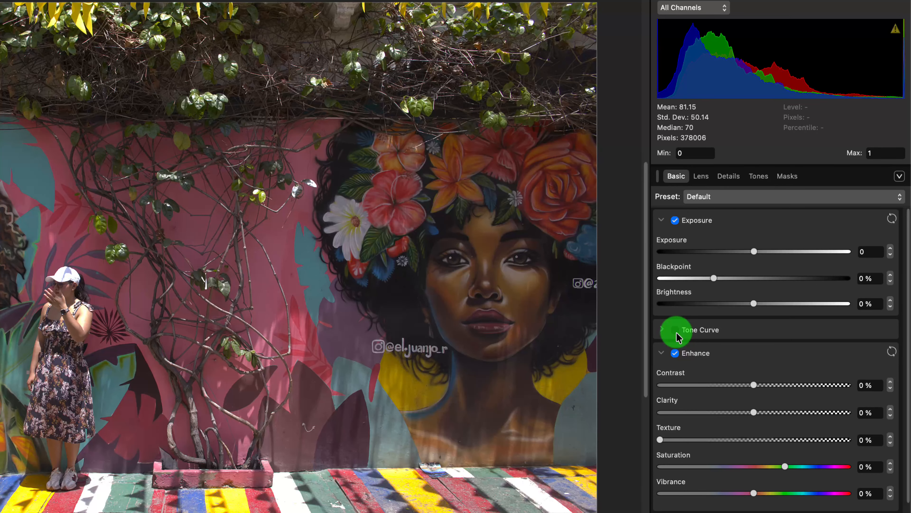
left_click(676, 332)
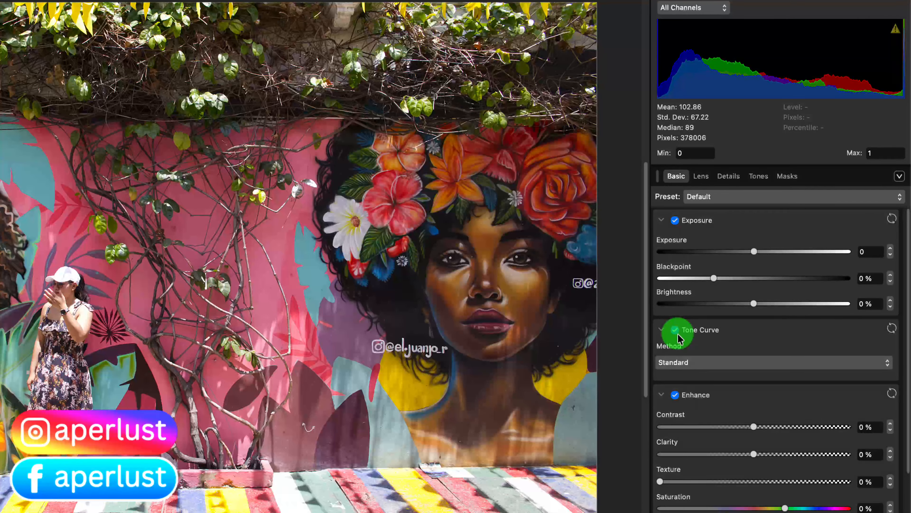
left_click(676, 330)
left_click(662, 329)
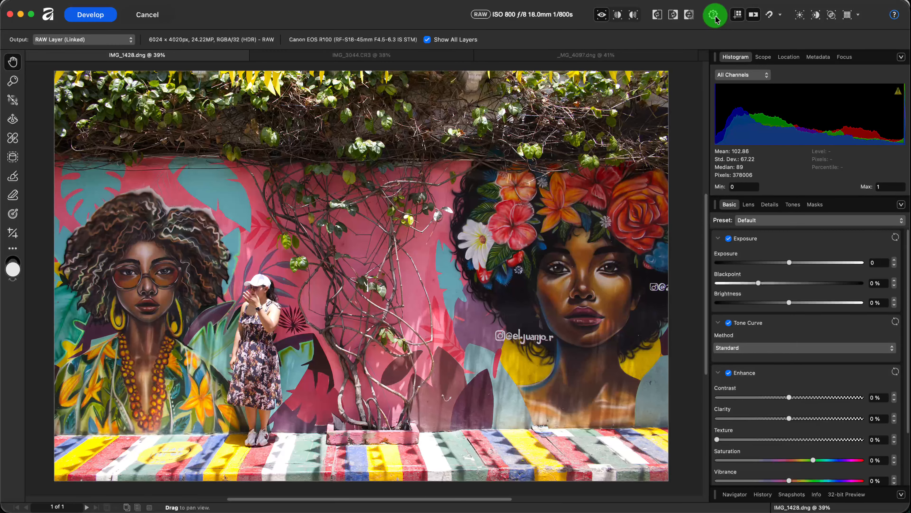
Step: Try setting the Develop Assistant's default tone curve to Do not apply, and return it to Standard
left_click(714, 16)
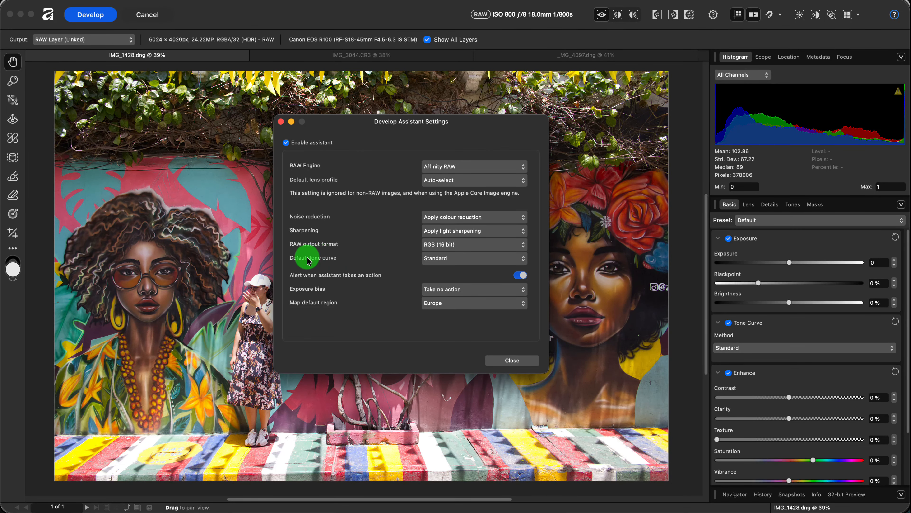
left_click(500, 262)
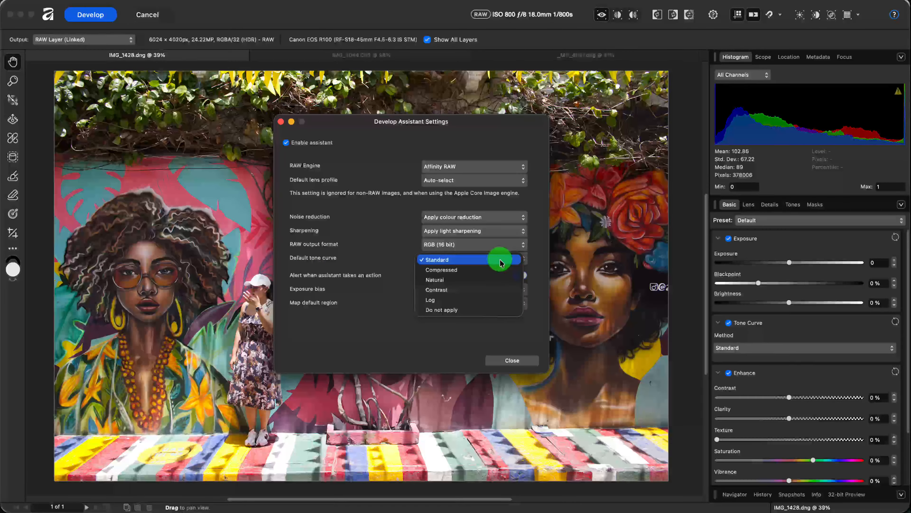
left_click(457, 311)
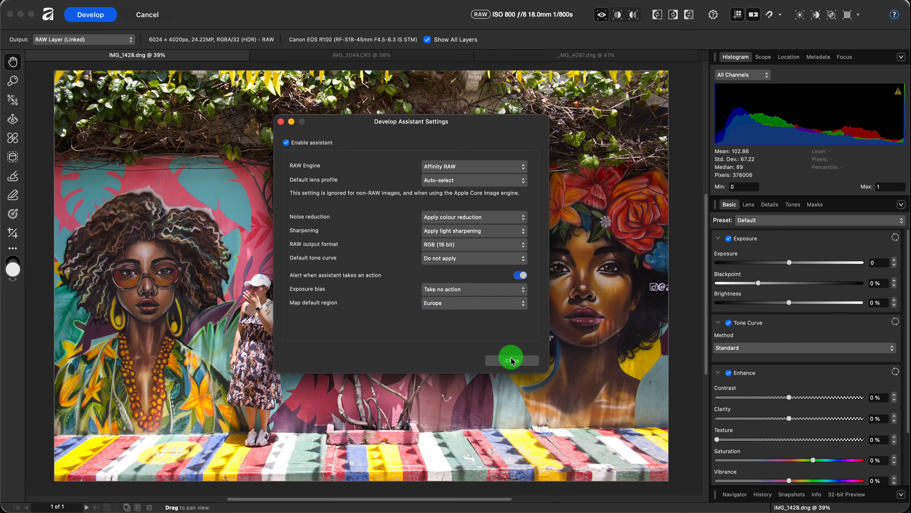
left_click(490, 263)
left_click(486, 210)
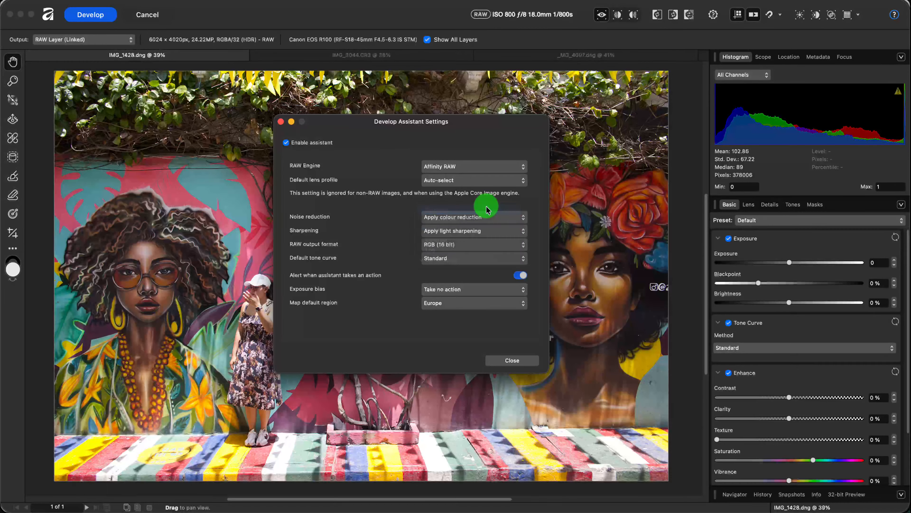
left_click(506, 361)
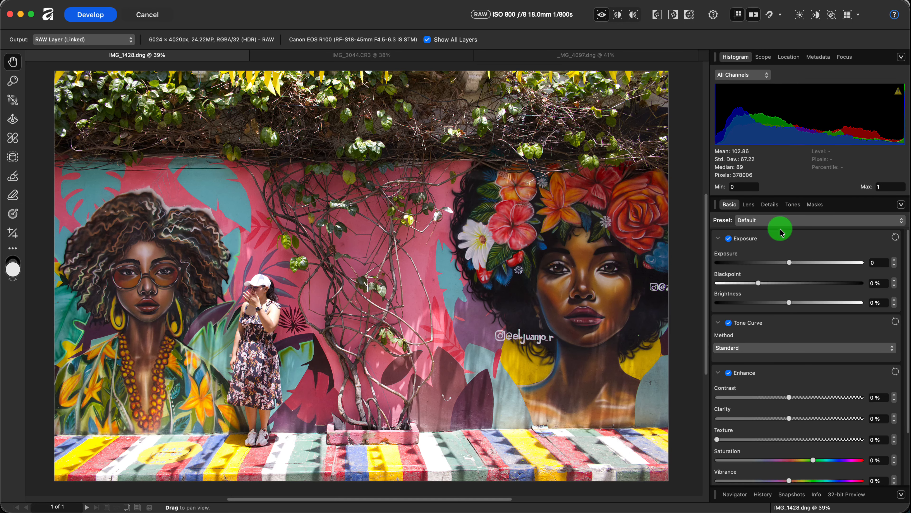
Step: Disable the basic Tone Curve adjustment and shape a gentle S in the Master curve with a shadow point and a highlight point
left_click(730, 323)
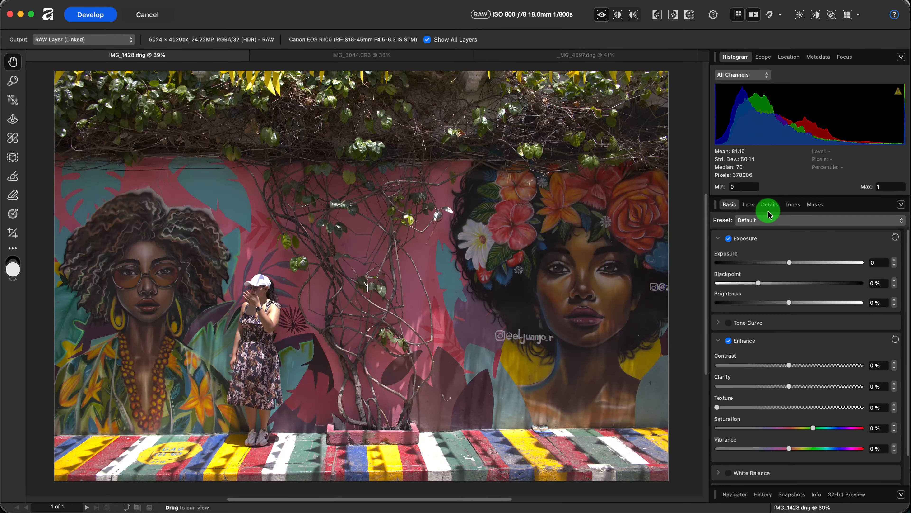
left_click(789, 205)
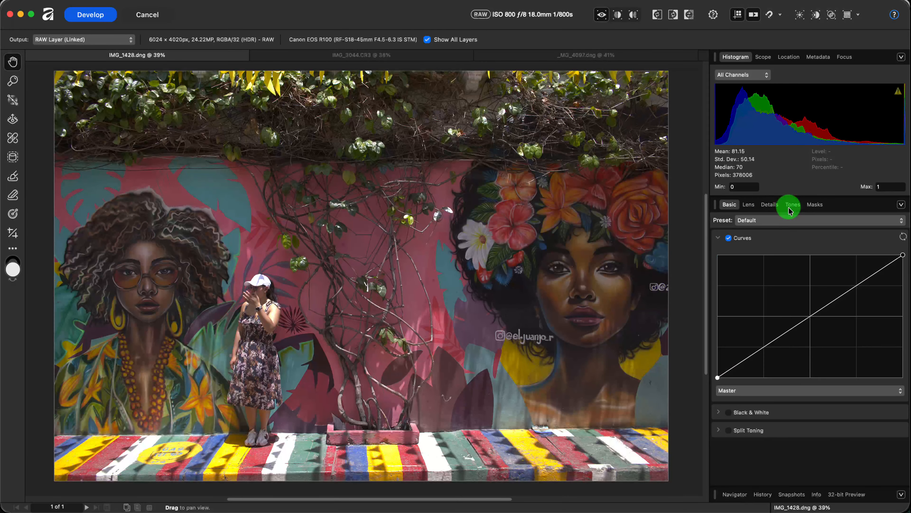
left_click(758, 353)
left_click_drag(759, 357, 761, 359)
left_click_drag(847, 300, 841, 287)
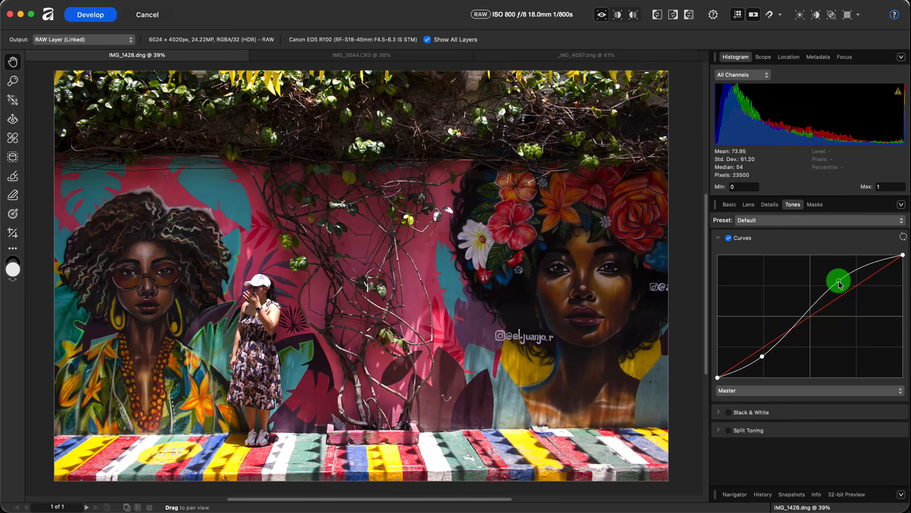
left_click_drag(761, 358, 758, 352)
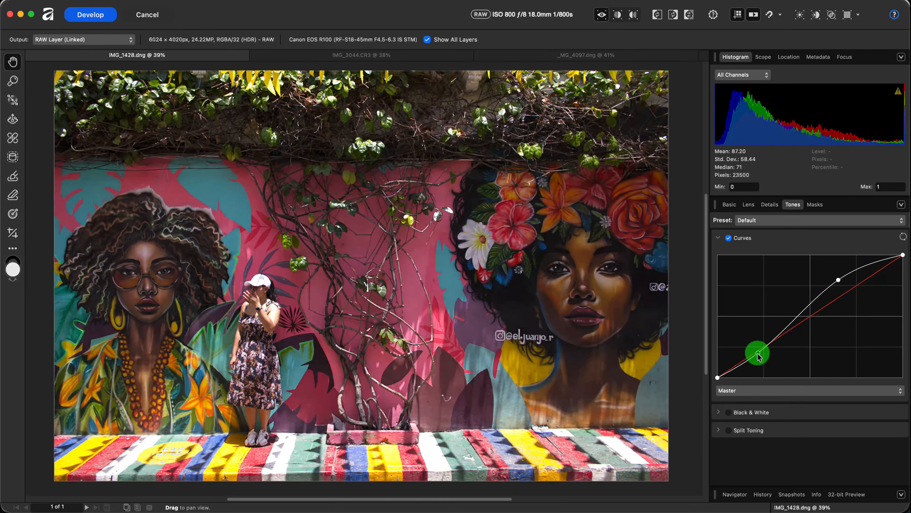
Step: Brighten the mural's midtones with a third Master curve point above the diagonal, and raise the highlight point slightly
mouse_move(812, 304)
left_mouse_down()
mouse_move(806, 297)
mouse_move(838, 276)
mouse_move(804, 296)
left_mouse_up()
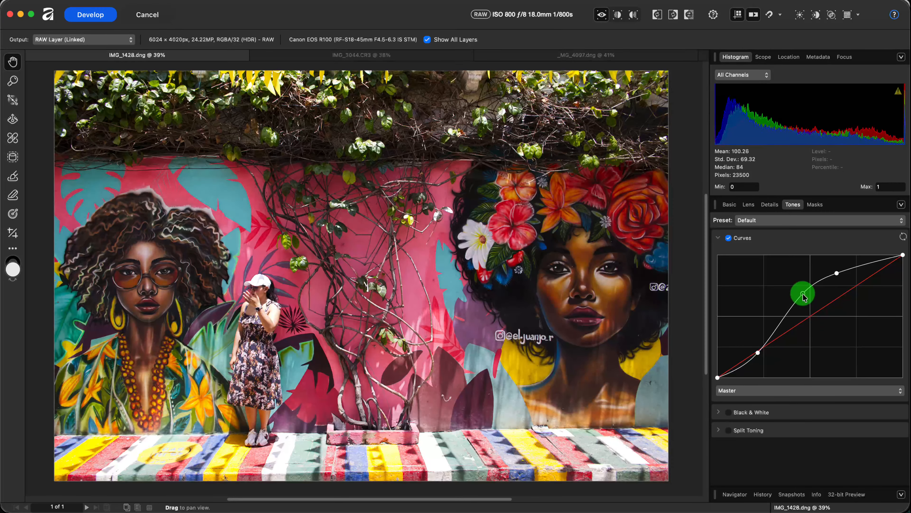
left_click(838, 273)
left_click_drag(838, 271, 806, 294)
left_click_drag(837, 269, 806, 293)
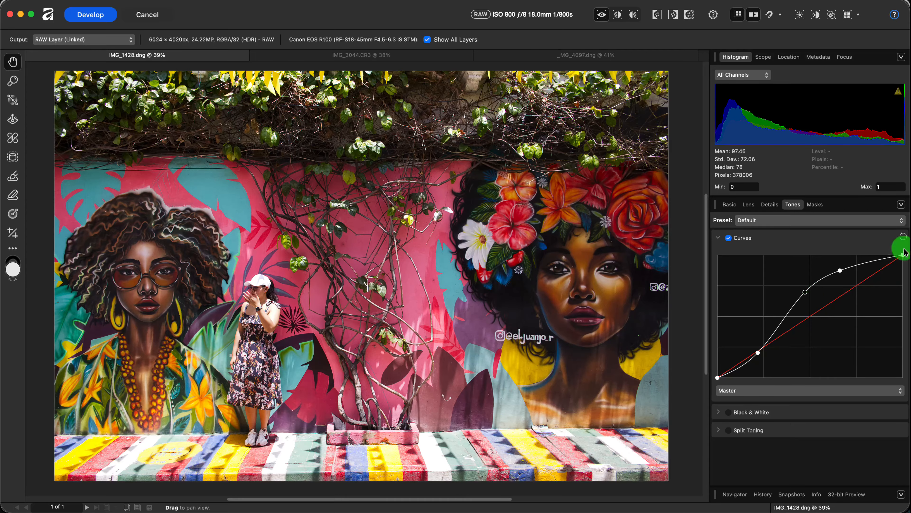
Step: Reset the Master curve, try a single raised midtone point on it, and restore the default straight line
left_click(903, 237)
left_click_drag(810, 316, 795, 295)
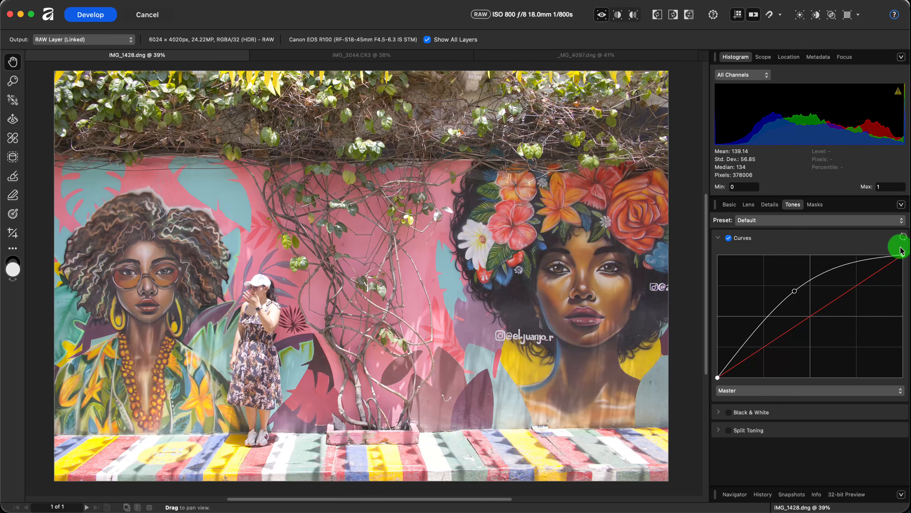
left_click(903, 237)
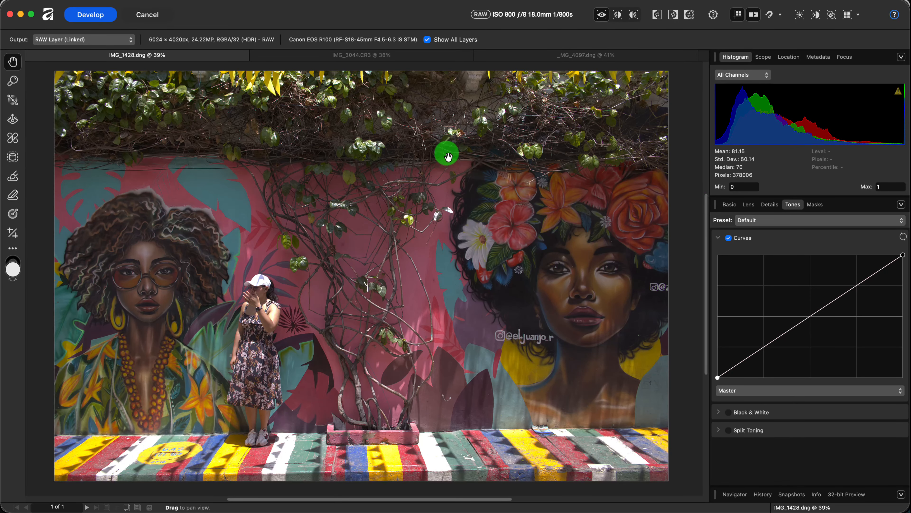
Step: Switch to IMG_3044.CR3, enable Curves, and move the Master white point inward to where the histogram's highlights end
left_click(387, 58)
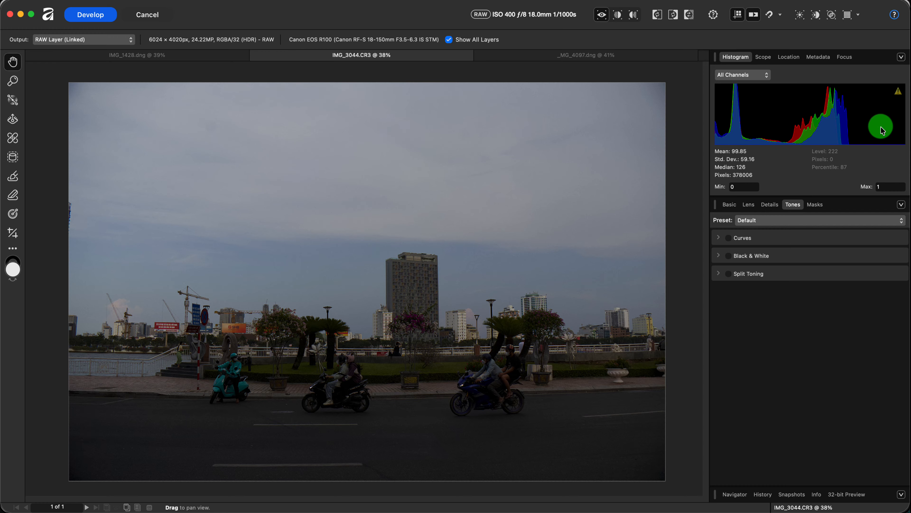
left_click(718, 238)
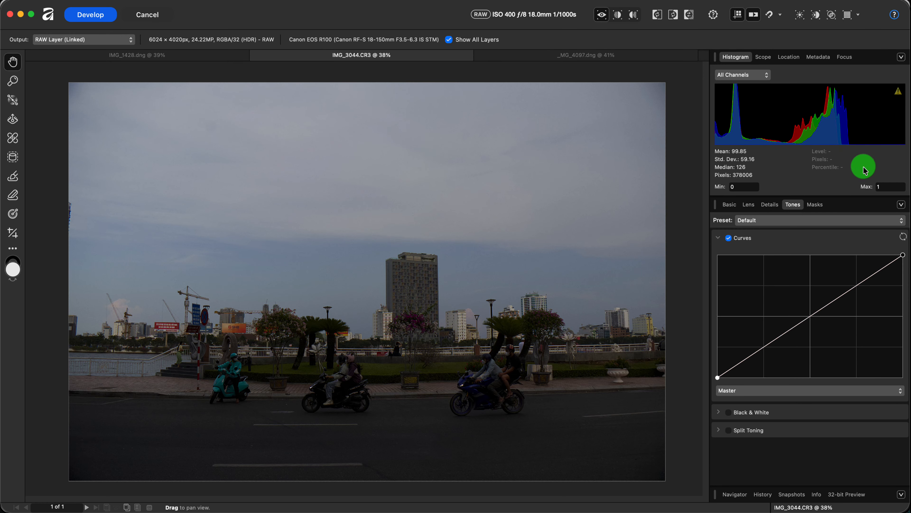
left_click_drag(904, 255, 848, 256)
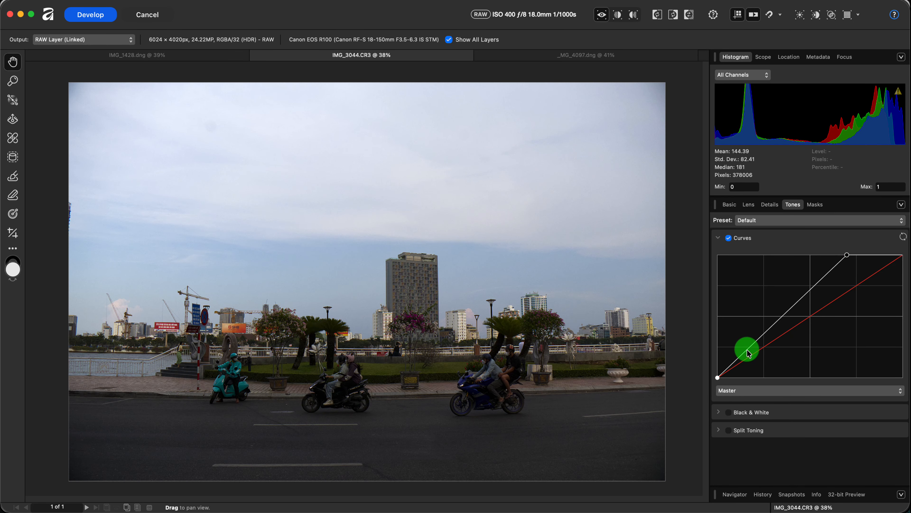
Step: Lift the shadows of the riverside photo with a lower Master curve point, and hold the upper tones with a second point
left_click_drag(748, 352, 740, 343)
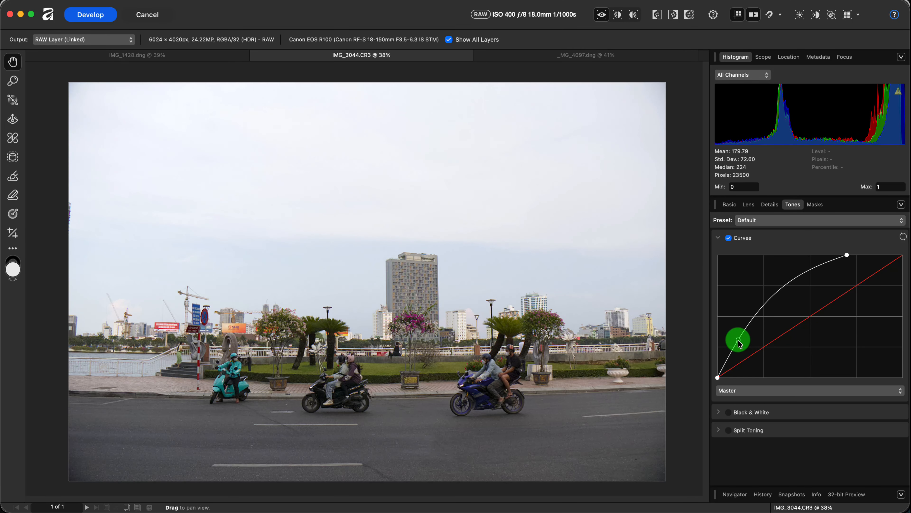
left_click_drag(788, 291, 793, 292)
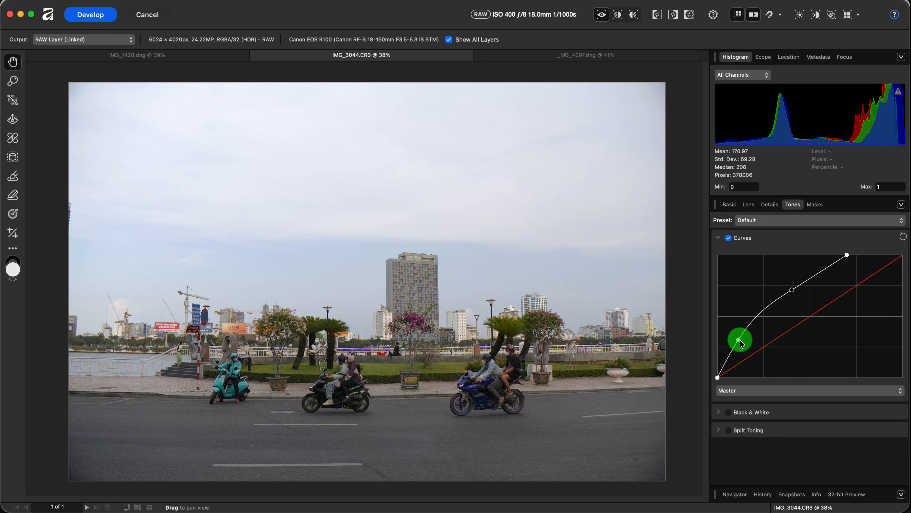
left_click_drag(740, 340, 741, 340)
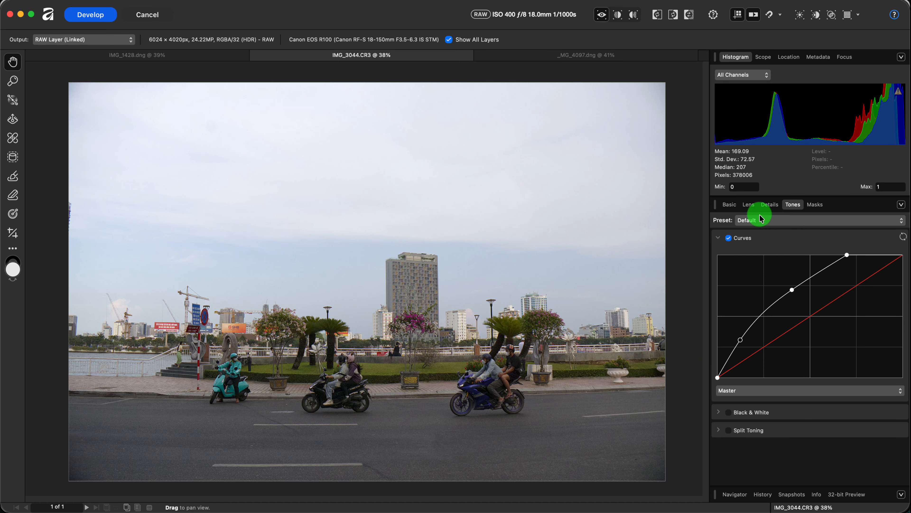
Step: Disable the basic Tone Curve adjustment for the riverside photo and reset its Master curve to the default
left_click(730, 205)
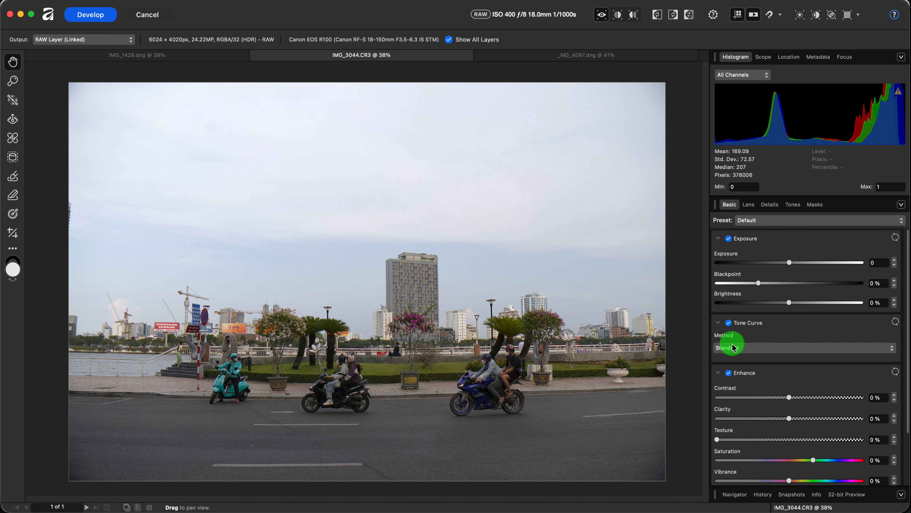
left_click(729, 323)
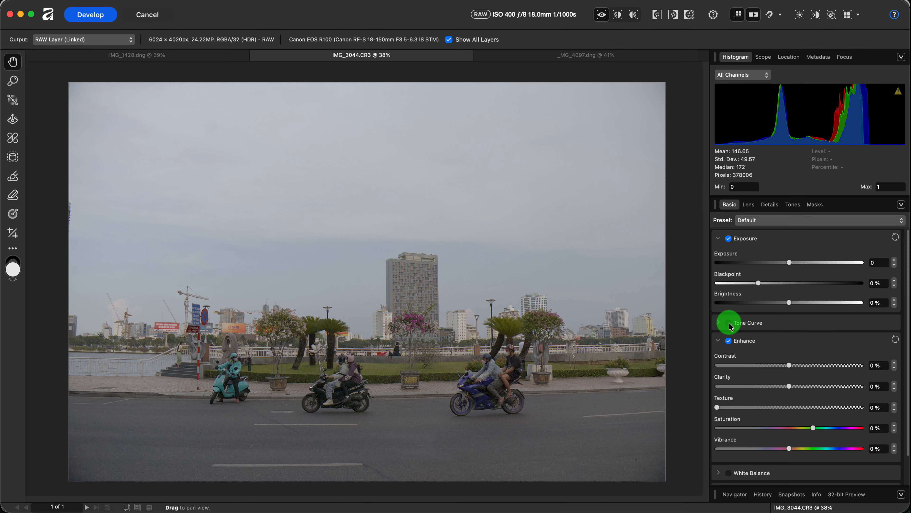
left_click(793, 204)
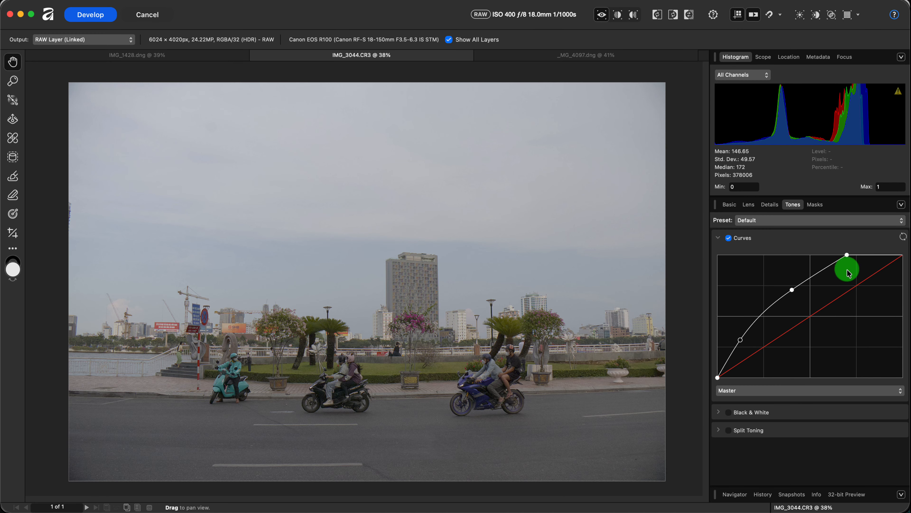
left_click(903, 237)
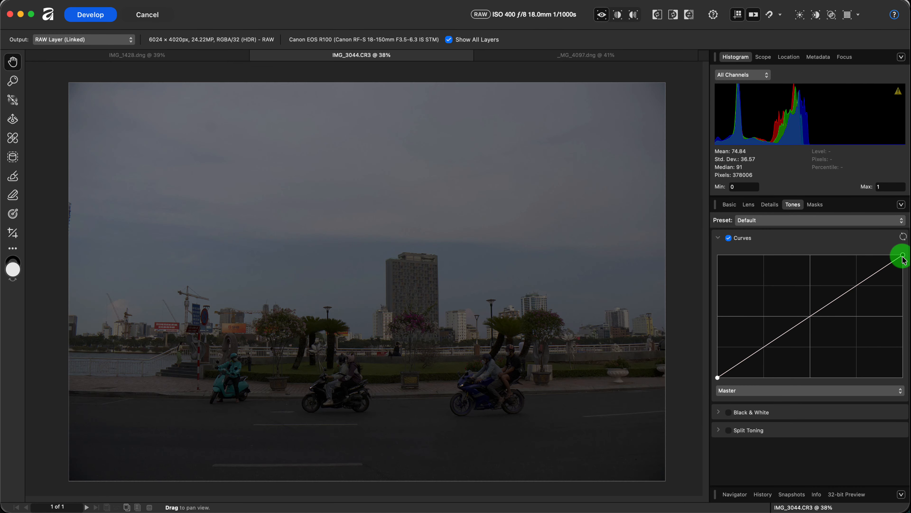
Step: Shape the Master curve with the white point moved inward to about the horizontal middle, a raised shadow point and a midtone point
left_click_drag(903, 256, 808, 251)
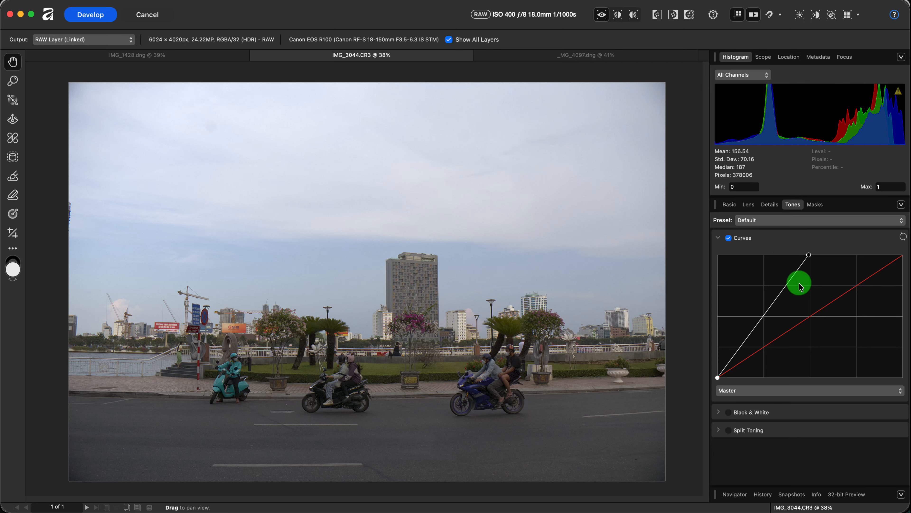
left_click(744, 343)
left_click_drag(744, 345, 736, 336)
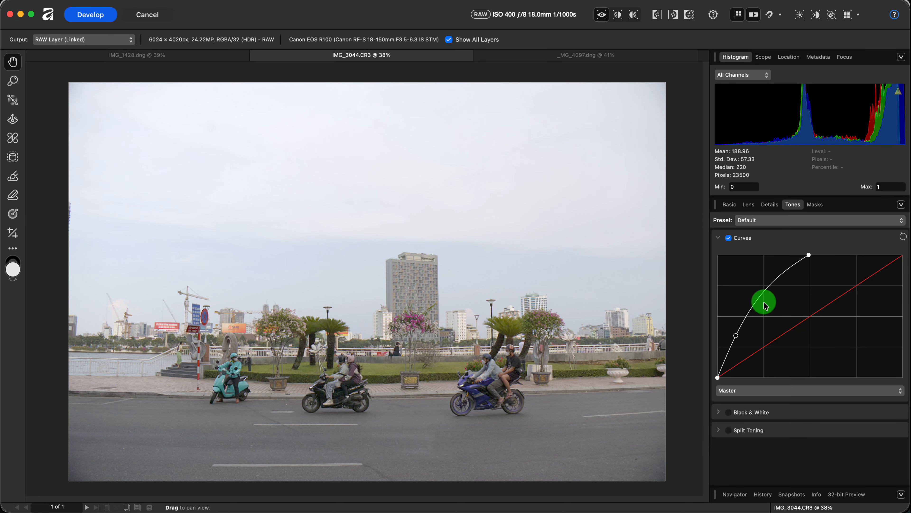
mouse_move(769, 291)
left_mouse_down()
mouse_move(775, 297)
mouse_move(771, 288)
left_mouse_up()
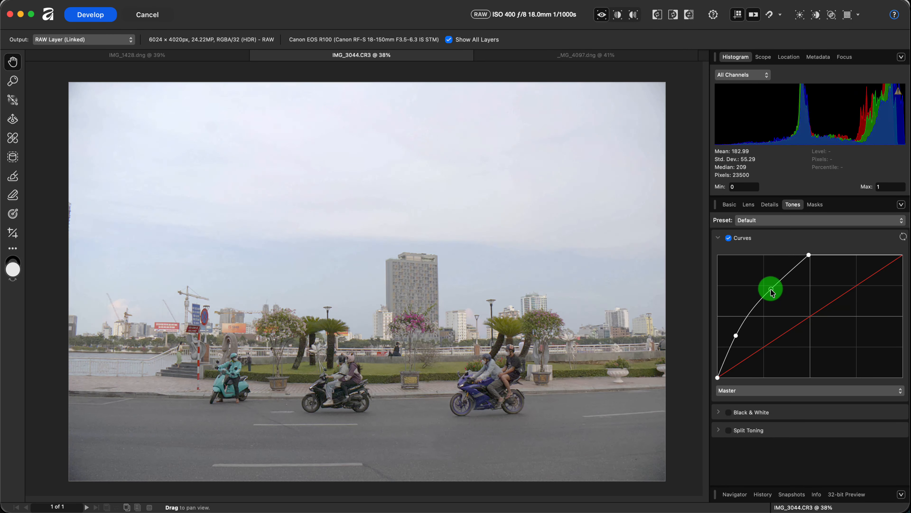
left_click_drag(811, 257, 813, 259)
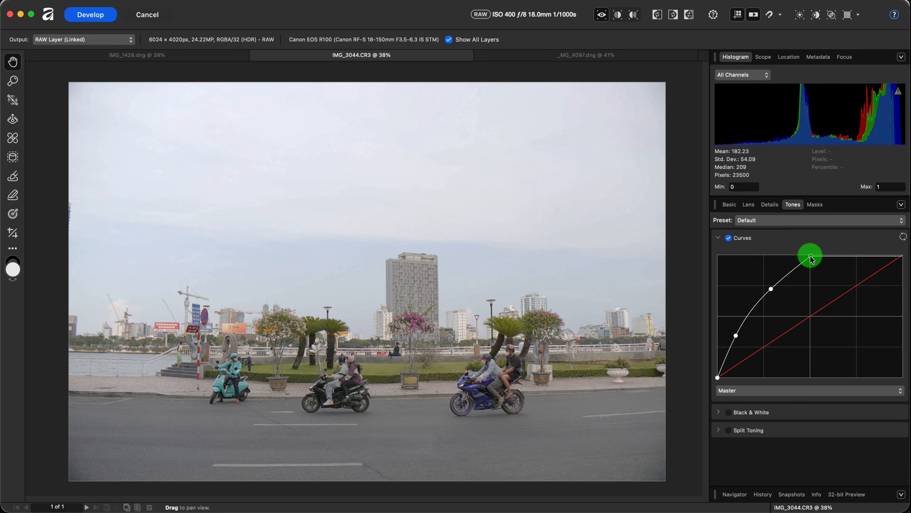
left_click_drag(736, 336, 736, 336)
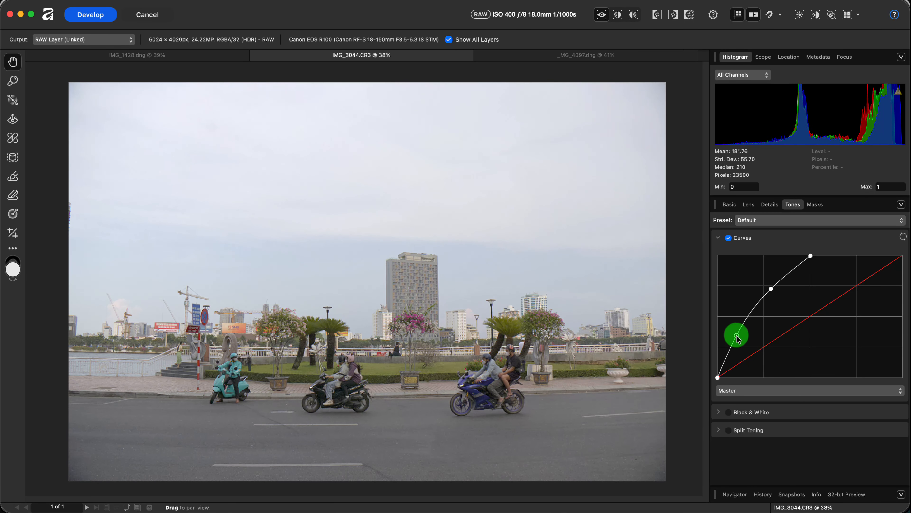
Step: Check the disabled basic Tone Curve adjustment and its method for the riverside photo
left_click(730, 205)
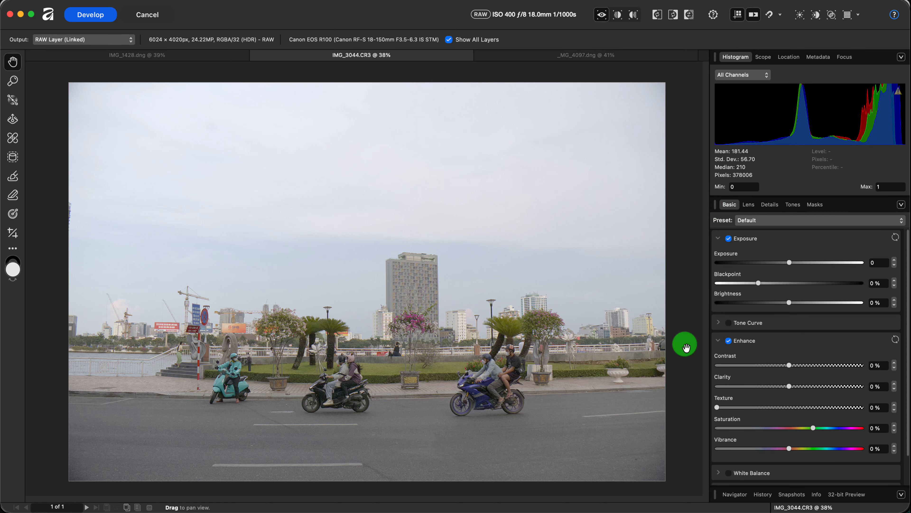
left_click(719, 325)
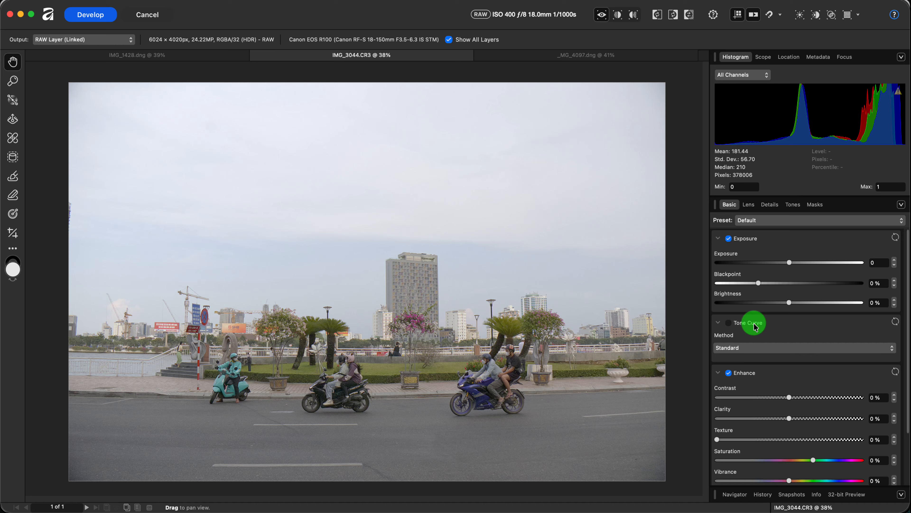
left_click(721, 323)
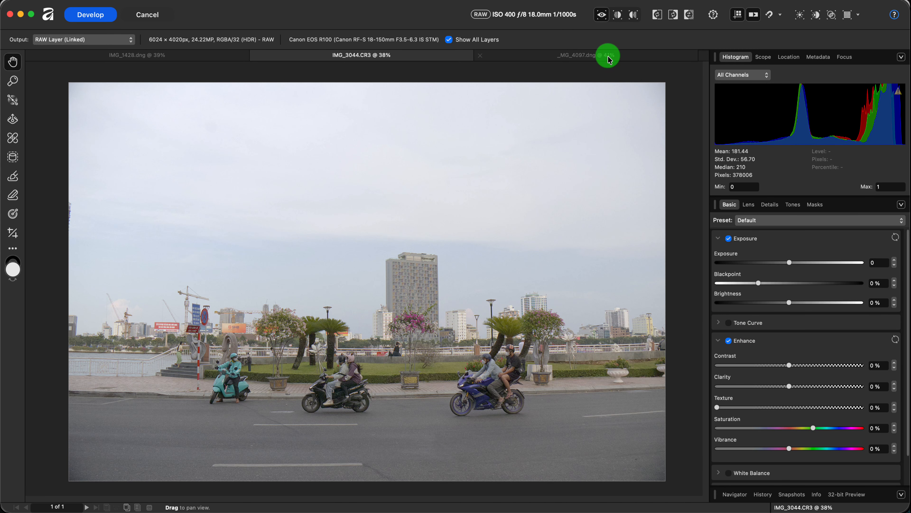
Step: Switch to _MG_4097.dng, develop the heron photo with its default settings, and enter the Pixel workspace
left_click(598, 60)
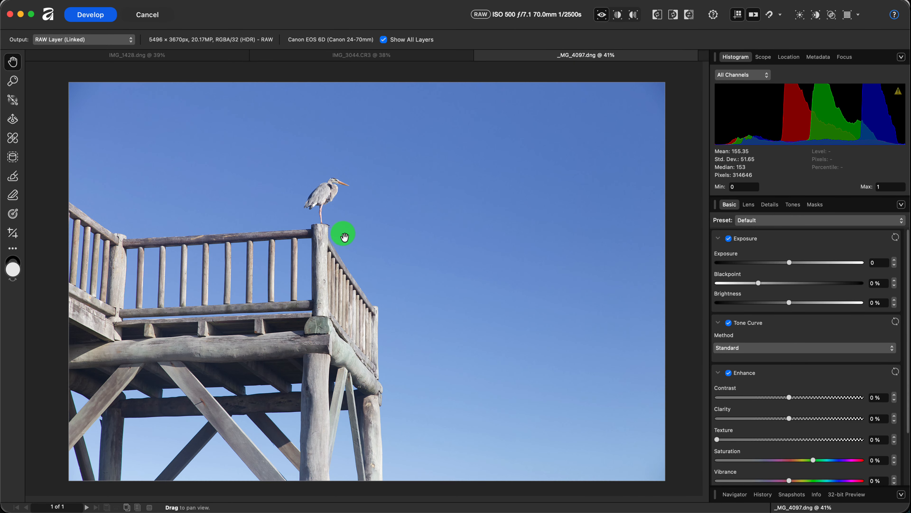
left_click(93, 15)
left_click(136, 11)
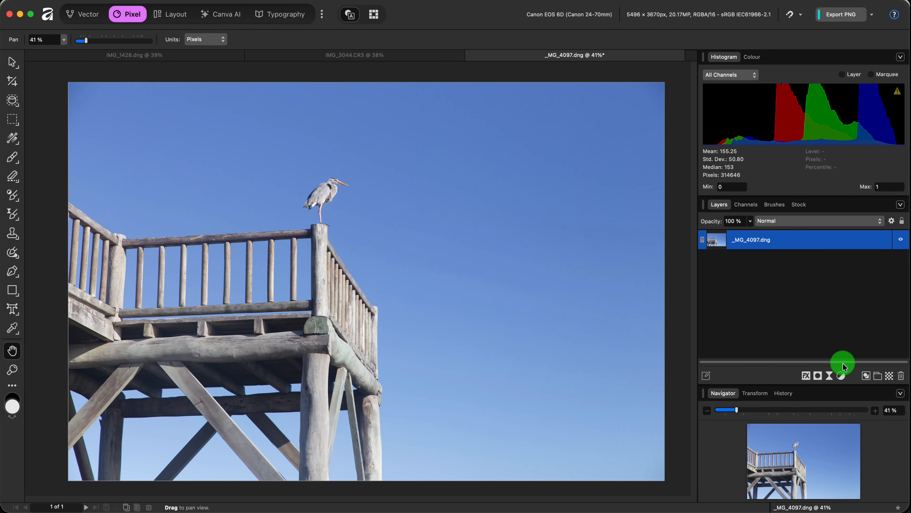
Step: Add a Curves adjustment layer above the developed _MG_4097.dng layer
left_click(843, 377)
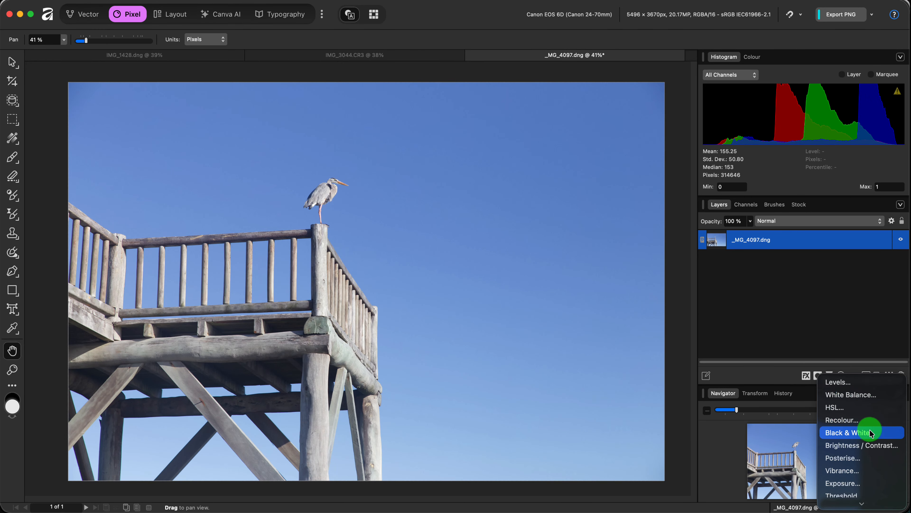
left_click(856, 419)
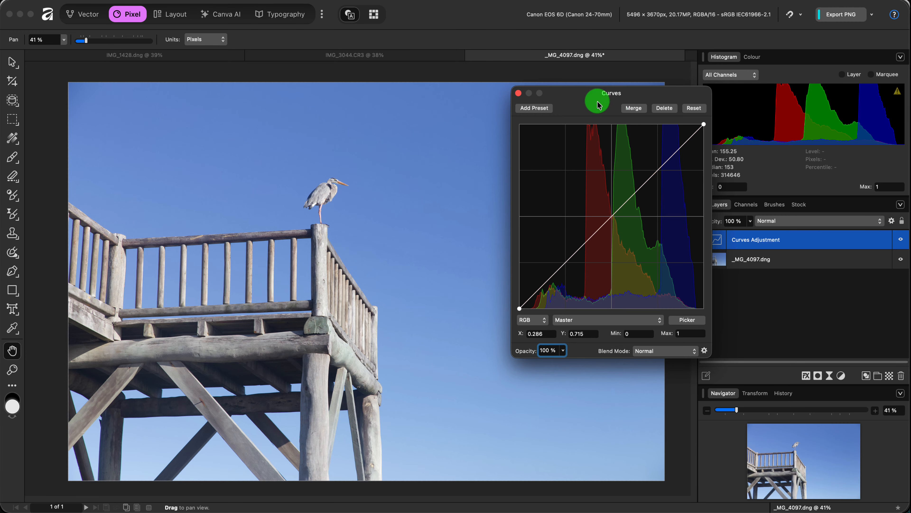
Step: Move the Curves dialog clear of the heron photo and inspect the Master curve's black and white end points
left_click_drag(580, 93, 659, 95)
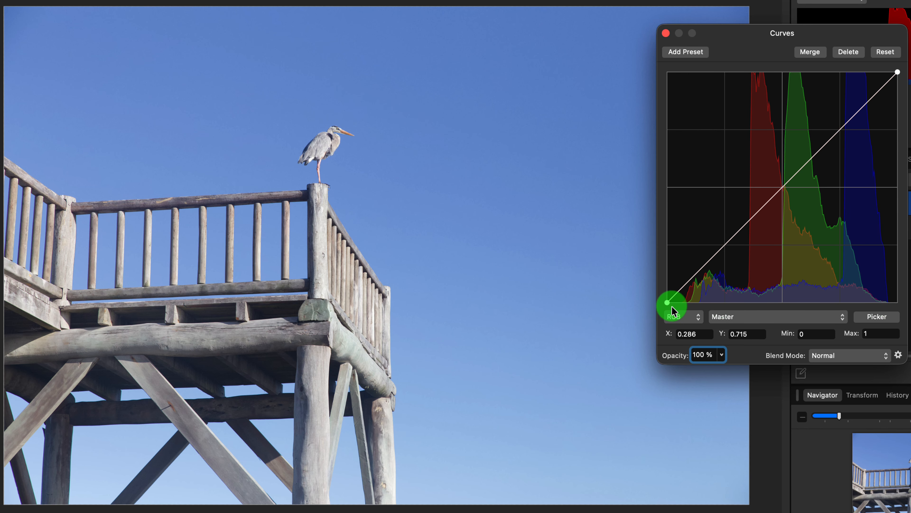
left_click(671, 303)
left_click_drag(673, 306, 661, 305)
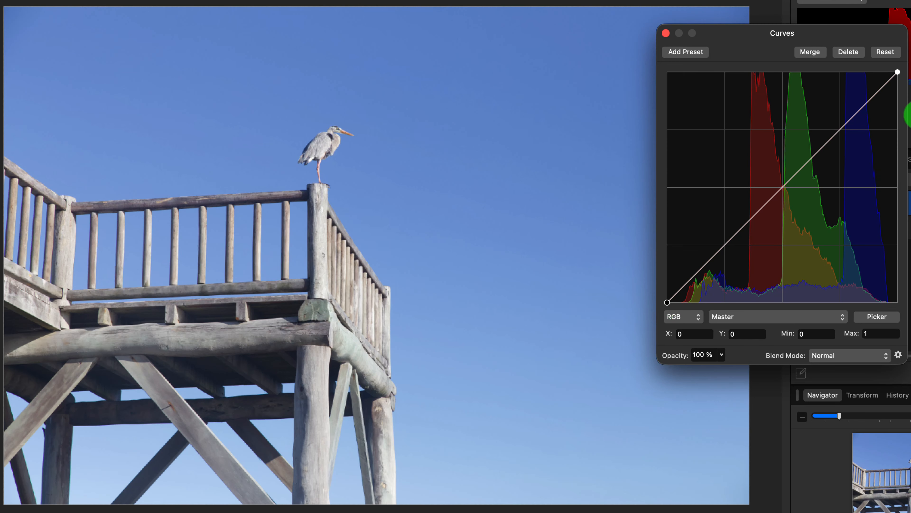
mouse_move(897, 74)
left_mouse_down()
mouse_move(878, 73)
mouse_move(901, 72)
left_mouse_up()
Step: Using the Picker on the photo, darken the shadows under the deck and brighten the heron to form a Master S-curve
left_click(884, 323)
left_click(426, 315)
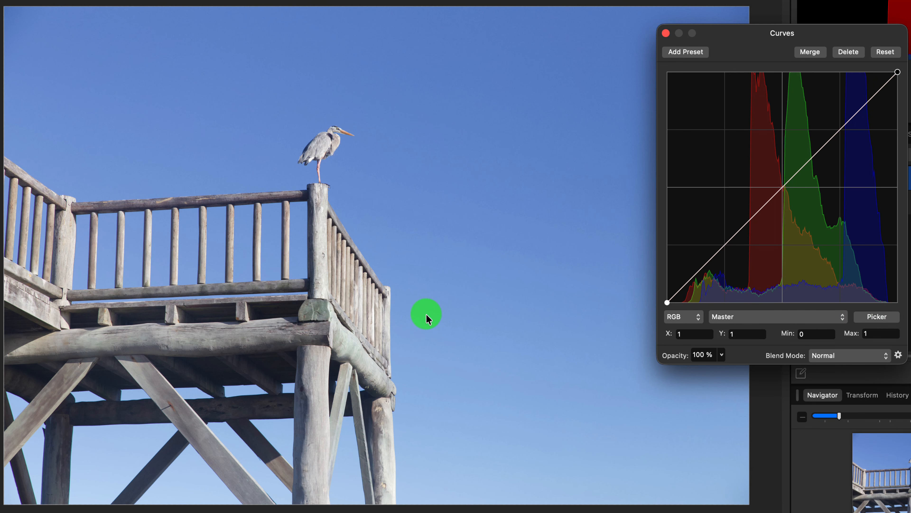
left_click(210, 373)
left_click_drag(218, 373, 217, 405)
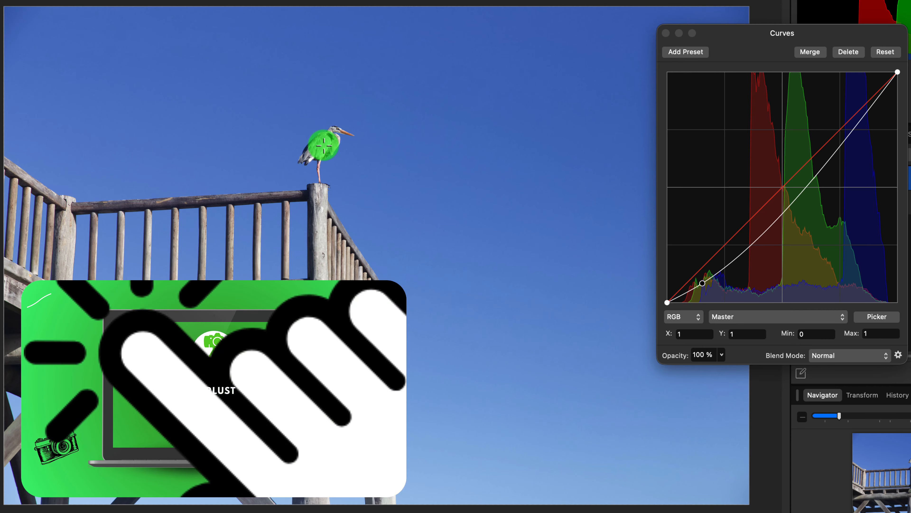
left_click_drag(326, 145, 322, 97)
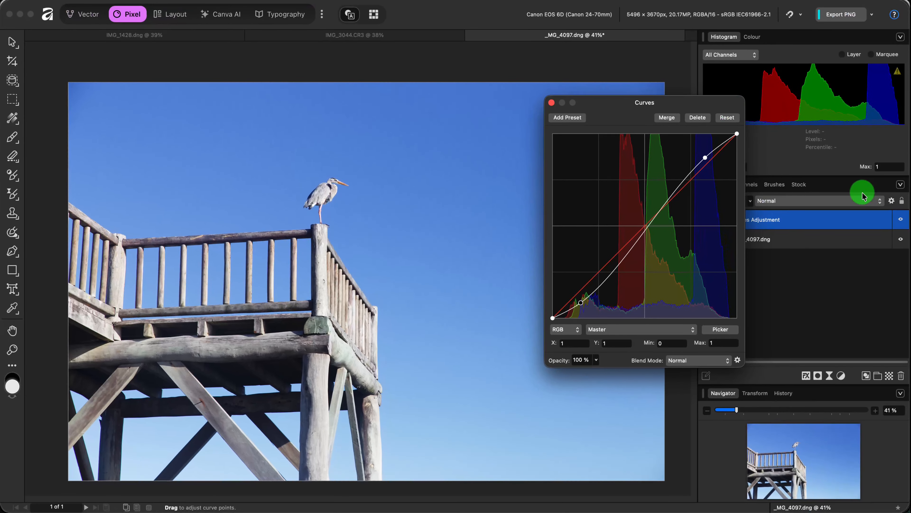
Step: Compare the photo before and after the Master S-curve by hiding and showing the Curves adjustment layer twice
left_click(901, 219)
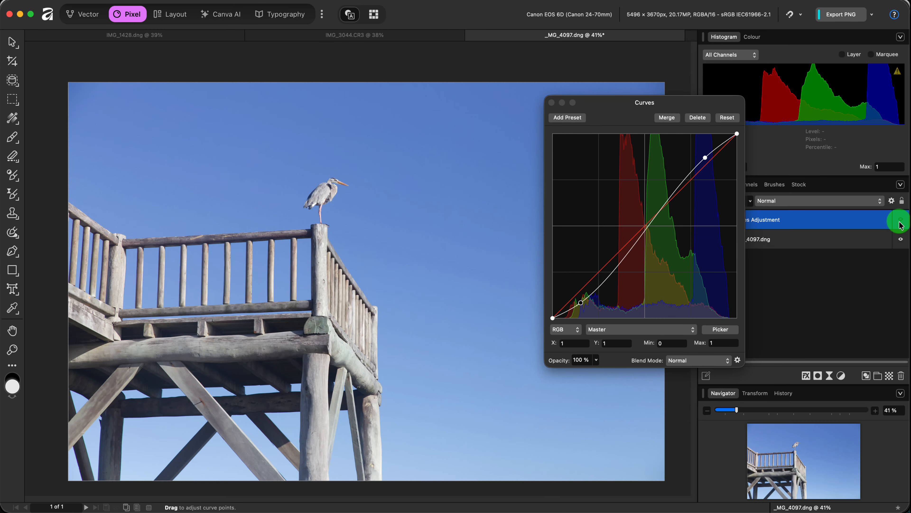
left_click(900, 220)
left_click(901, 220)
left_click(901, 220)
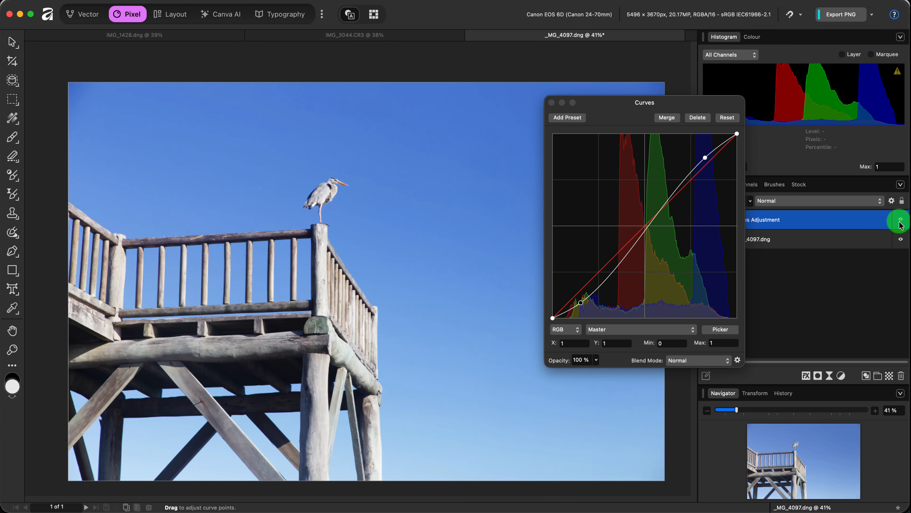
Step: Move the Curves dialog further aside, compare the Red and Master curves, and select the Red channel for editing
left_click_drag(671, 105, 749, 108)
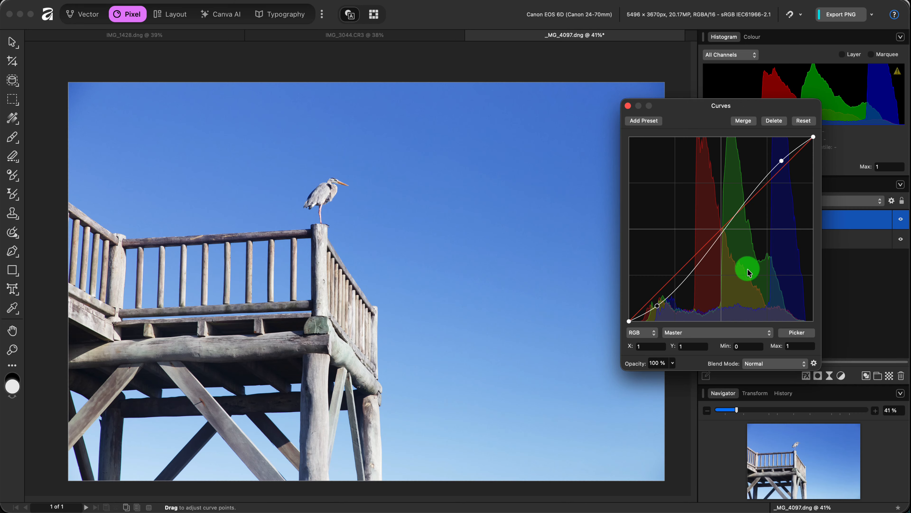
left_click(726, 337)
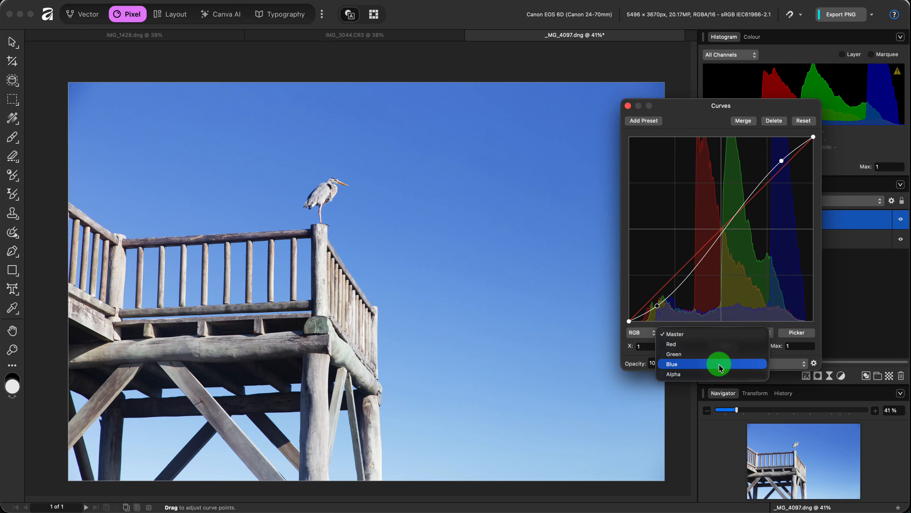
left_click(717, 346)
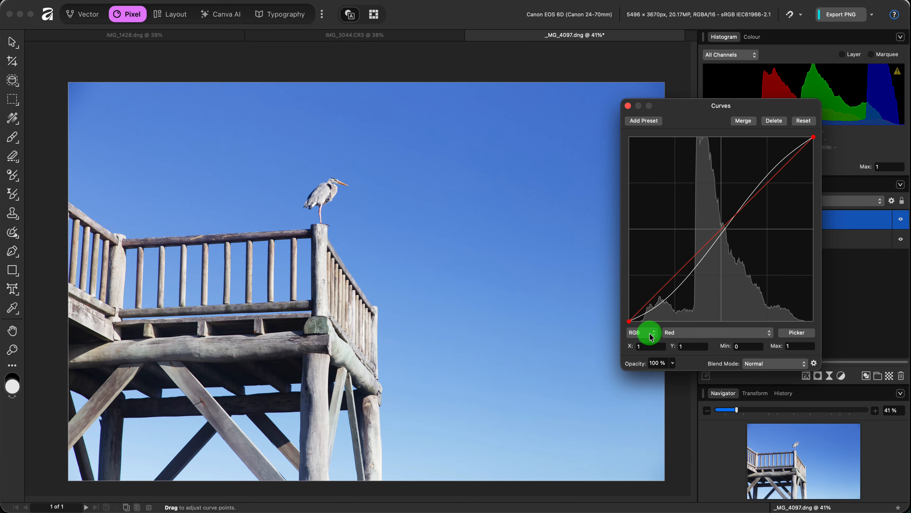
left_click(689, 334)
left_click(691, 323)
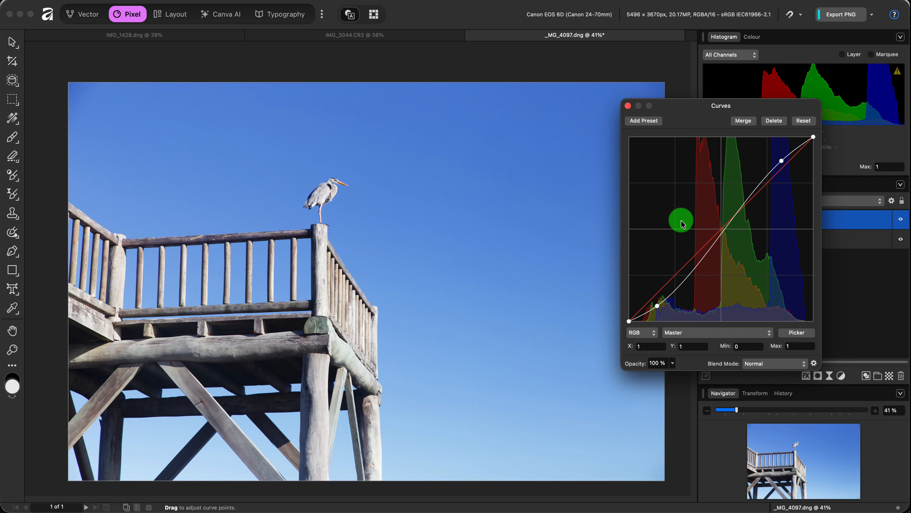
left_click(736, 335)
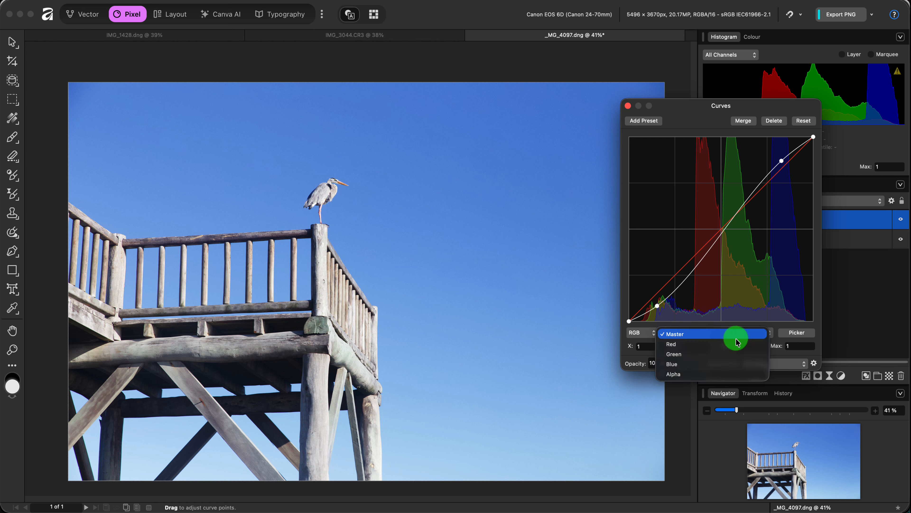
left_click(735, 346)
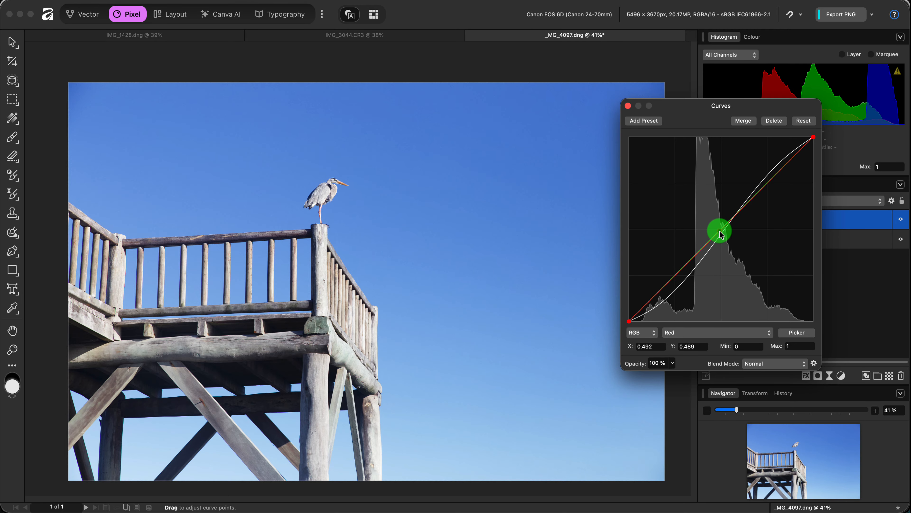
Step: Try lowering the Red channel's midtones with a point at about X 0.537, Y 0.432, and delete that point
mouse_move(722, 234)
left_mouse_down()
mouse_move(680, 197)
mouse_move(752, 261)
mouse_move(727, 237)
left_mouse_up()
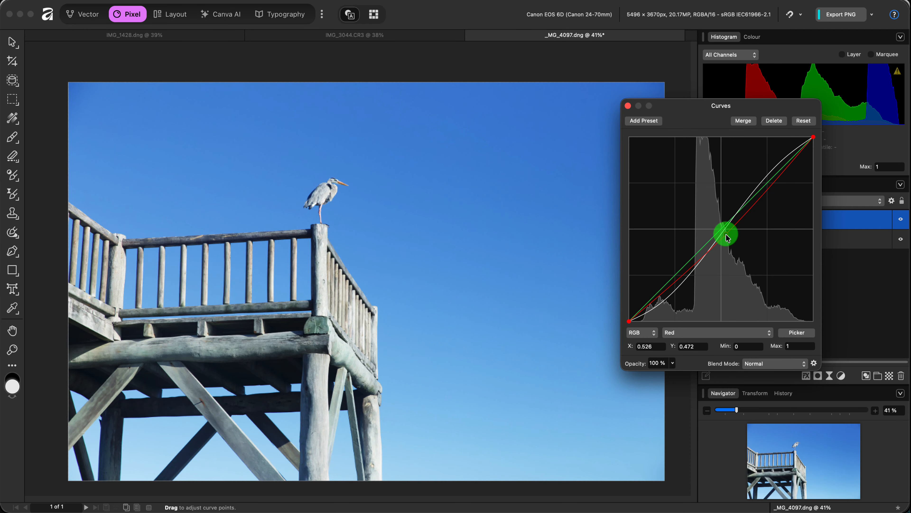
mouse_move(726, 235)
left_mouse_down()
mouse_move(754, 261)
mouse_move(731, 247)
left_mouse_up()
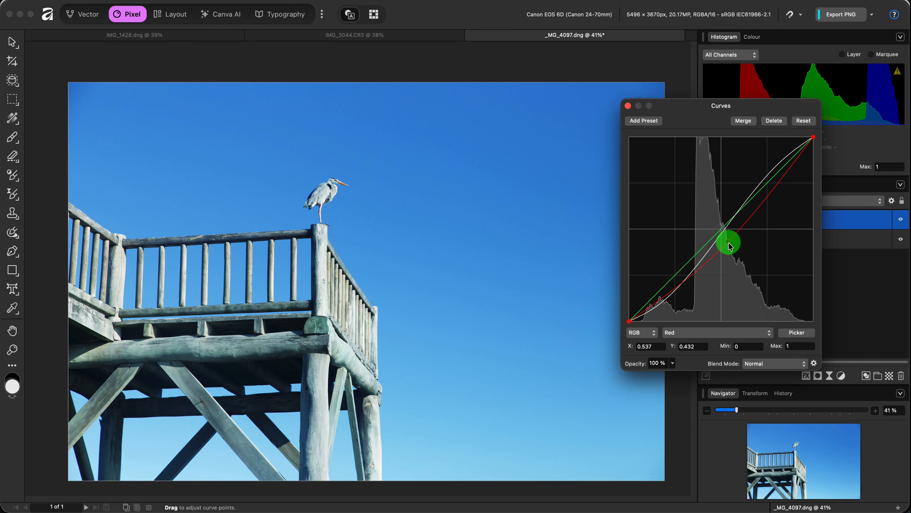
key("BackSpace")
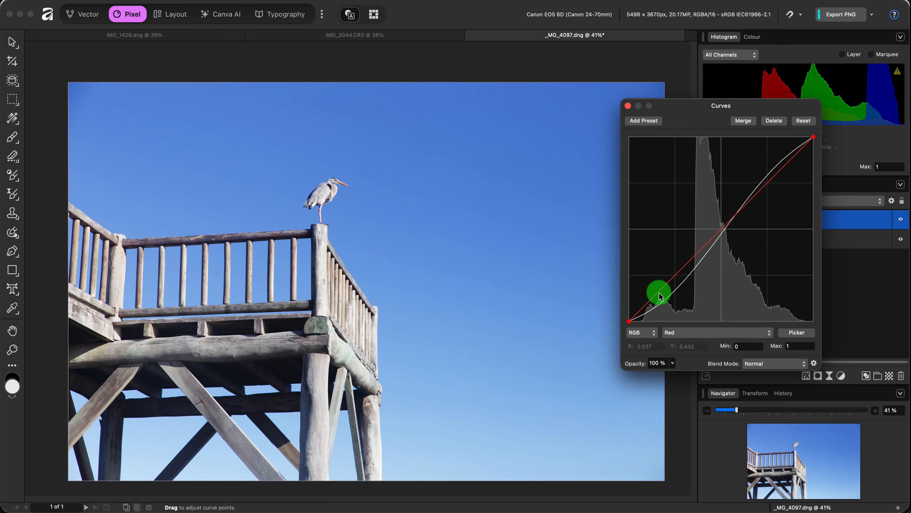
Step: Shape the Red curve into an S with a lowered shadow point and a highlight point at about X 0.767, Y 0.846
left_click_drag(659, 293, 658, 300)
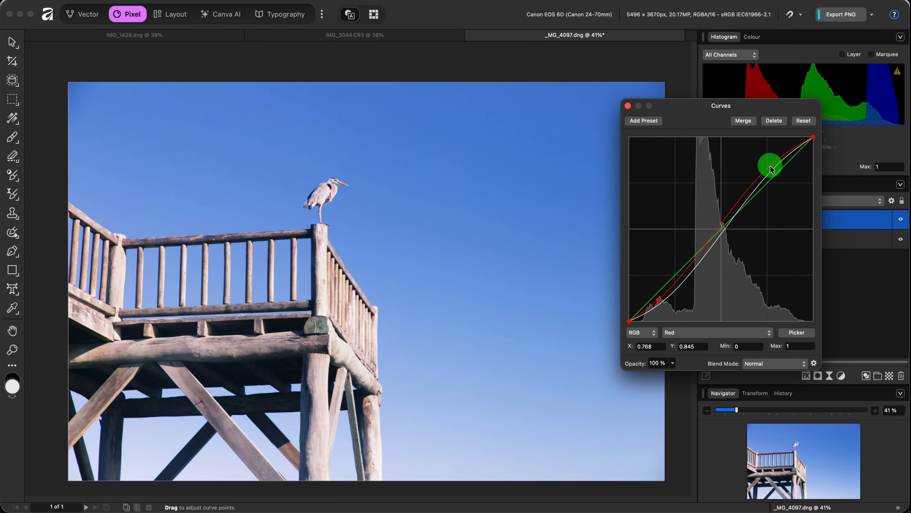
left_click_drag(771, 165, 770, 165)
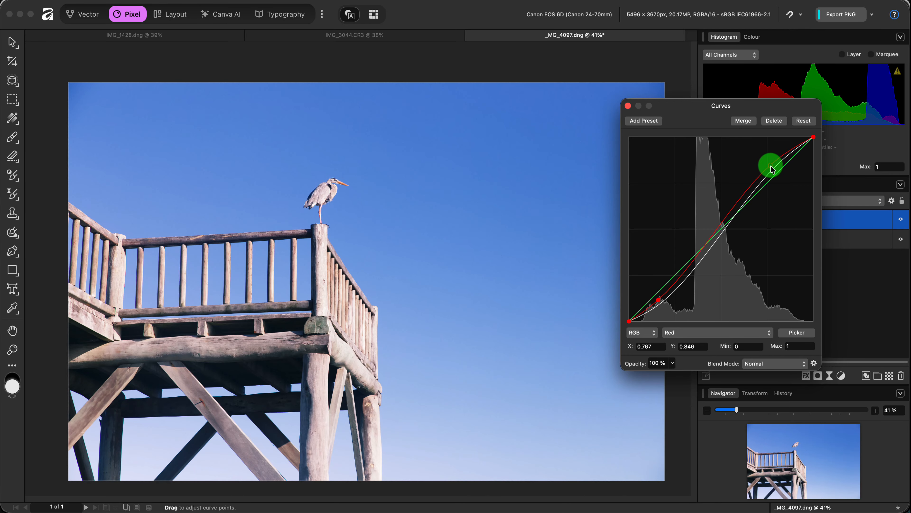
Step: Compare the photo with and without the combined Master and Red curves by toggling the Curves layer's visibility
left_click(902, 222)
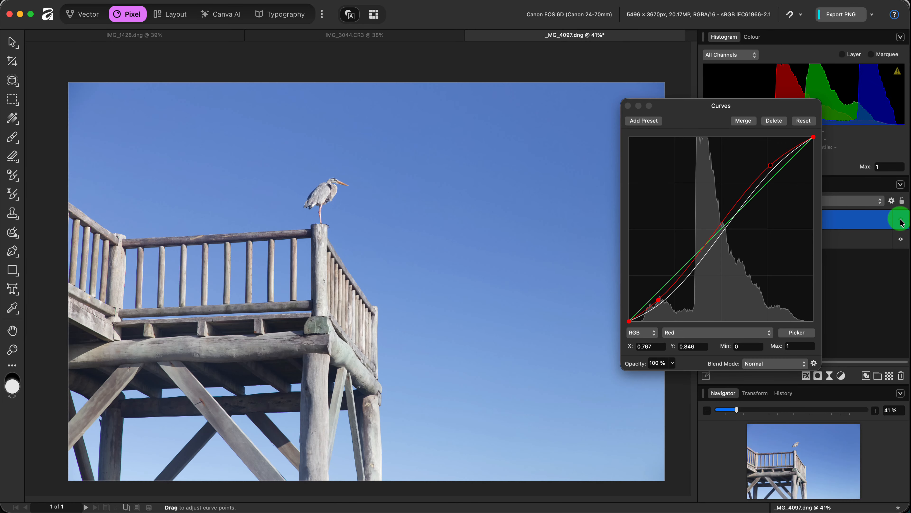
left_click(902, 223)
left_click(901, 223)
left_click(902, 222)
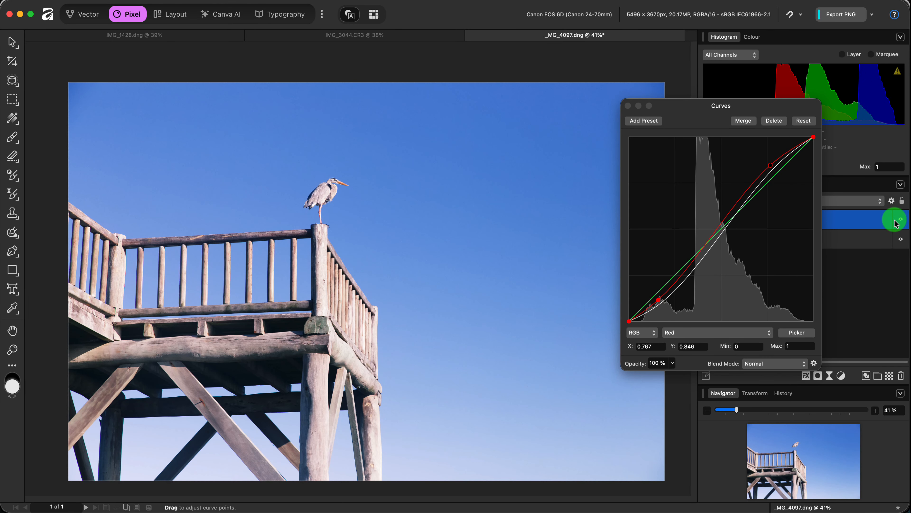
left_click(759, 234)
Step: Switch the Curves dialog to the Master channel and examine its curve against the Red curve
left_click(716, 335)
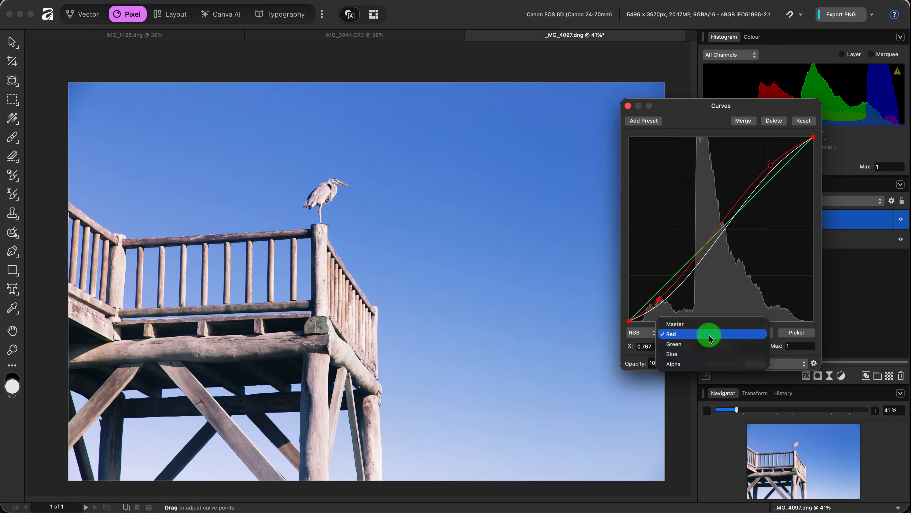
left_click(688, 324)
left_click_drag(793, 189, 782, 166)
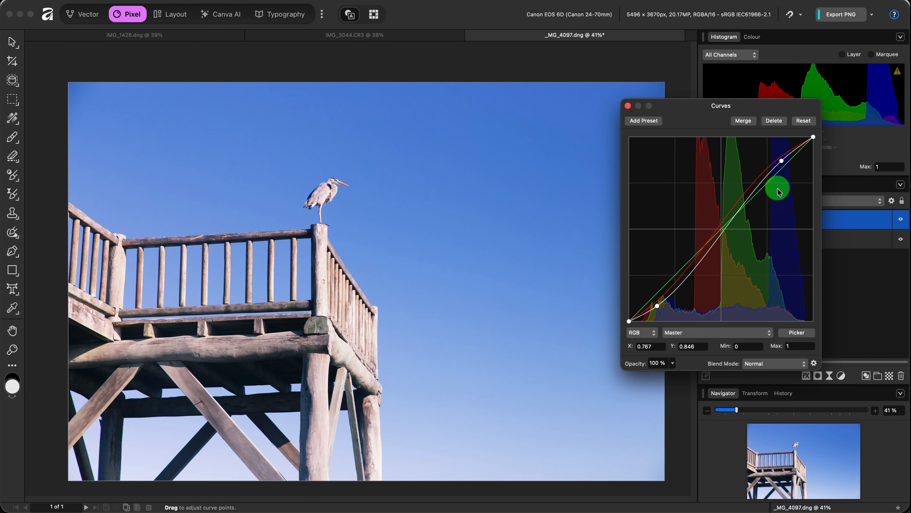
Step: Try lowering the Green channel's midtones to about X 0.59, Y 0.461, and undo the change
left_click(734, 337)
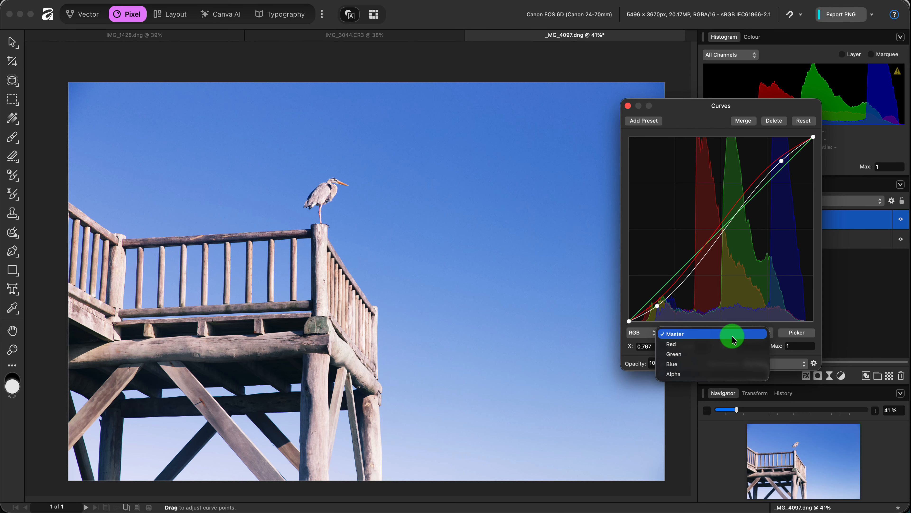
left_click(733, 355)
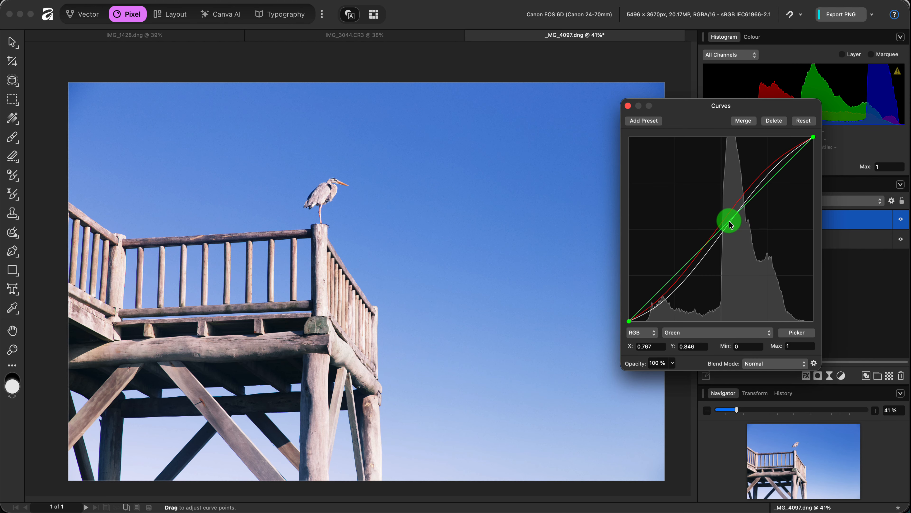
mouse_move(731, 224)
left_mouse_down()
mouse_move(710, 202)
mouse_move(739, 239)
left_mouse_up()
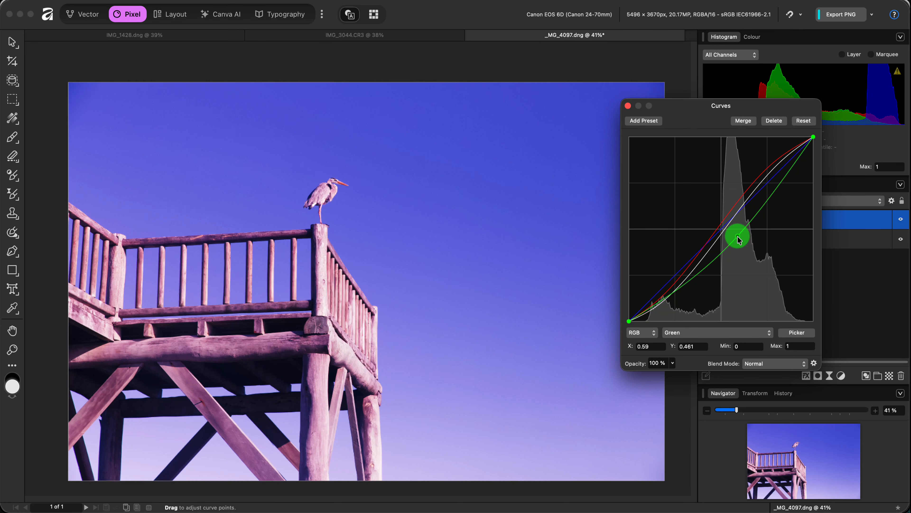
key("super+z")
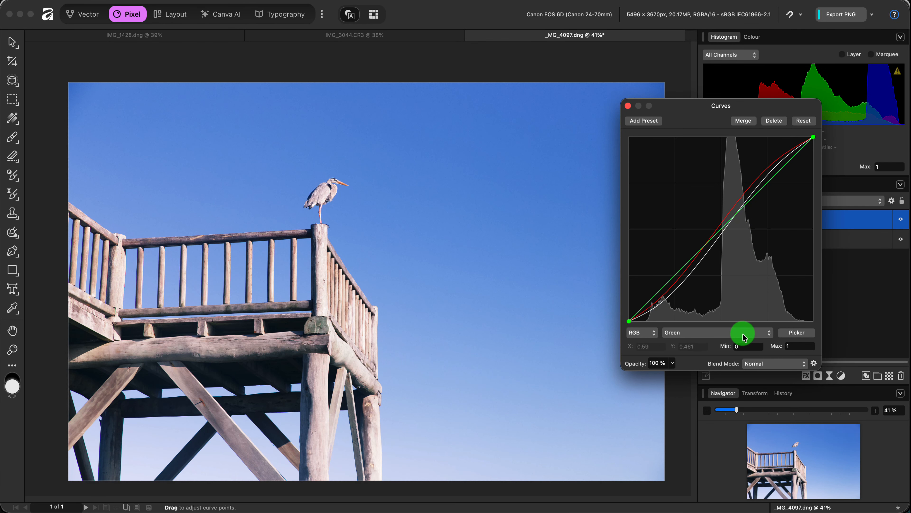
Step: Try lowering the Blue channel's midtones to about X 0.58, Y 0.46, and delete the added point
left_click(744, 335)
left_click(738, 344)
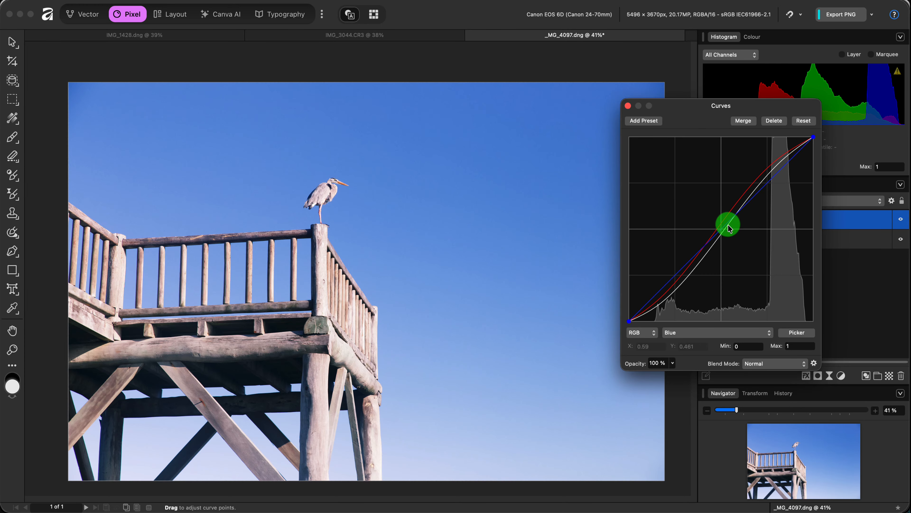
left_click_drag(727, 225, 740, 243)
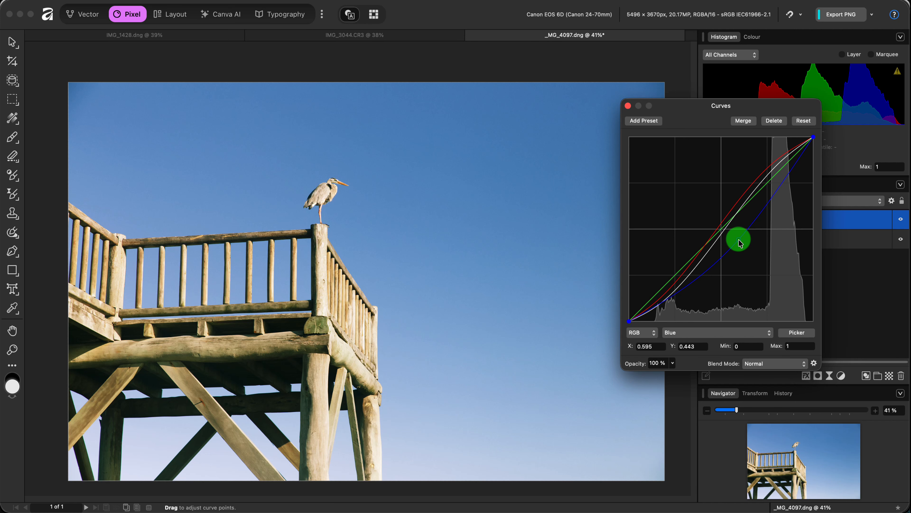
left_click_drag(728, 230, 727, 230)
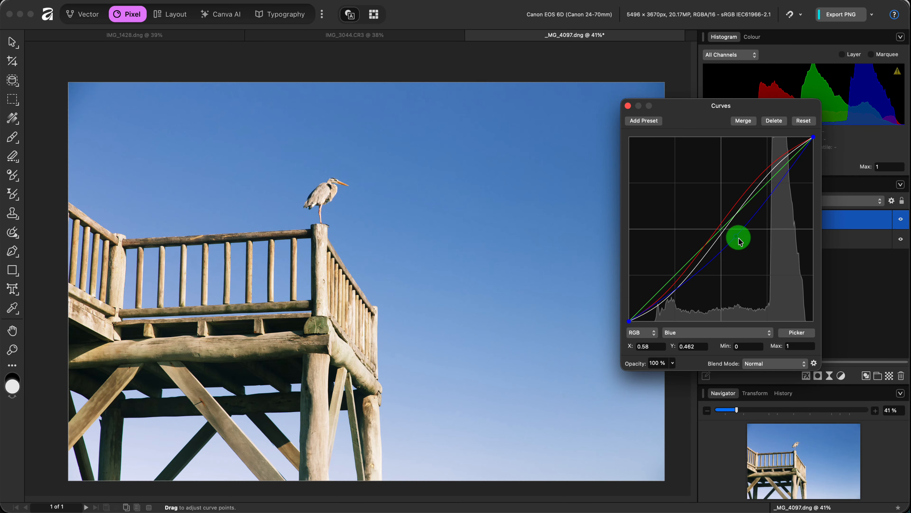
key("Delete")
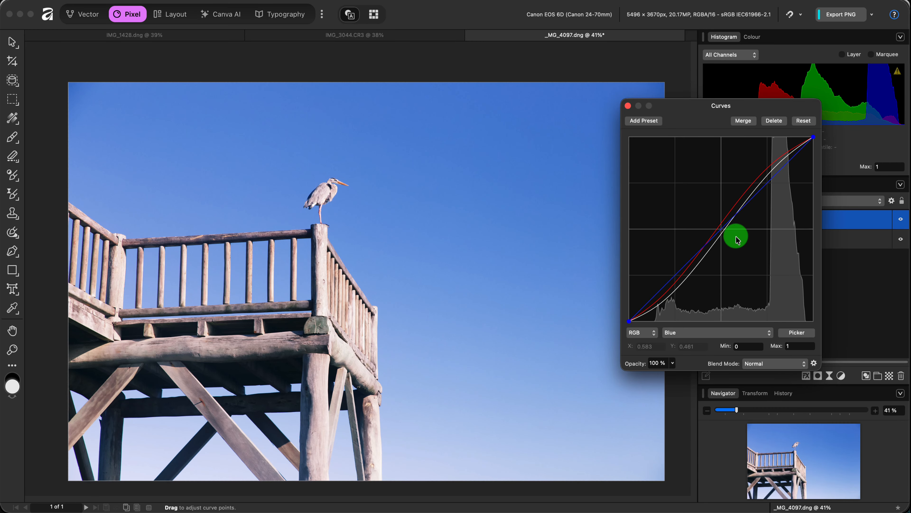
Step: Switch the Curves dialog to the Alpha channel to view its curve
left_click(738, 332)
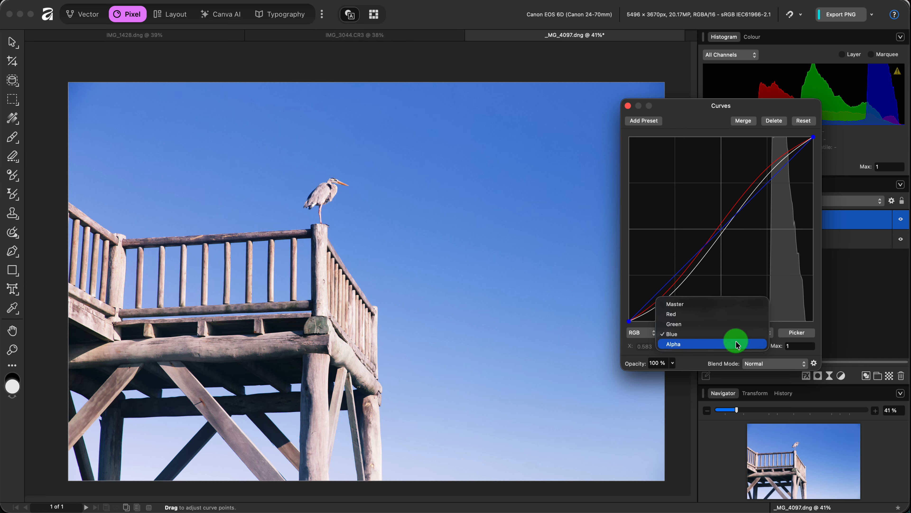
left_click(736, 344)
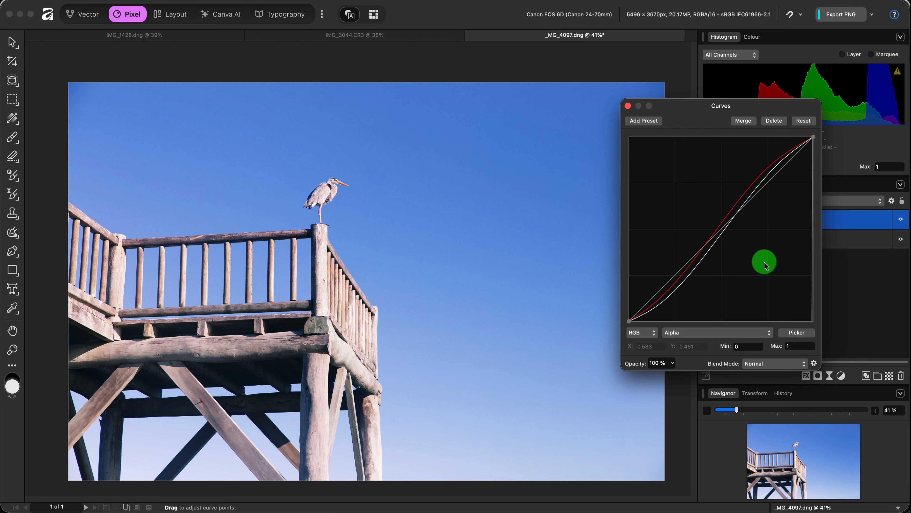